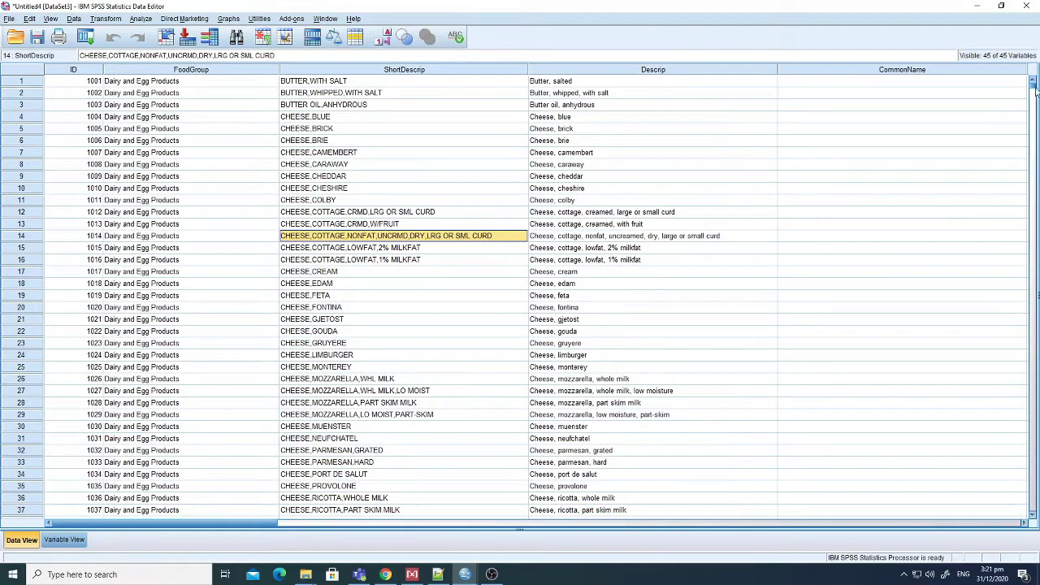
Step: Browse the nutrient dataset, jumping from a Snacks row to the last case and back to the first
{"action": "left_click_drag", "start_coordinate": [1032, 93], "coordinate": [1029, 462]}
{"action": "left_click", "coordinate": [195, 391]}
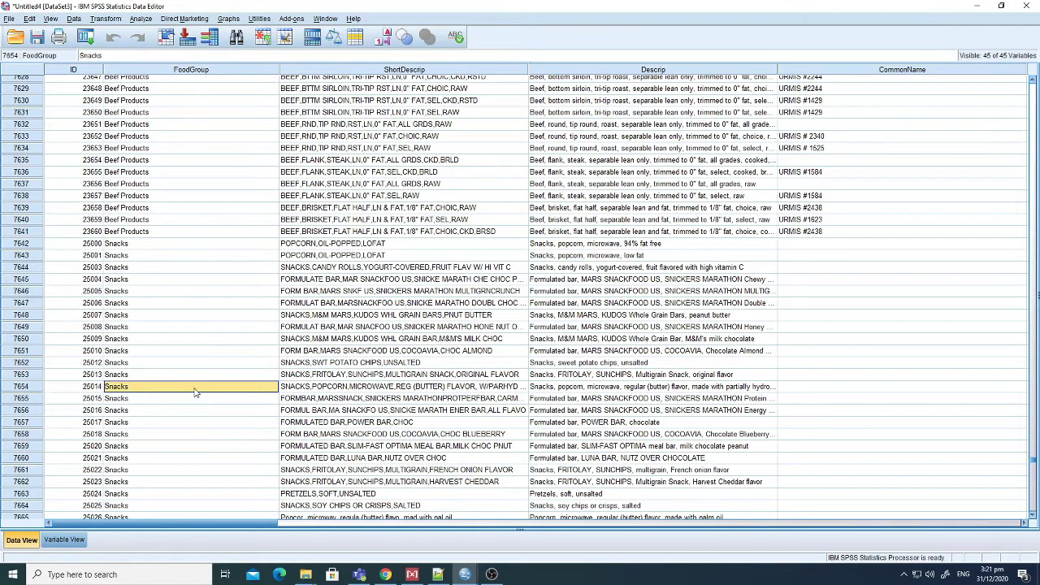
{"action": "key", "text": "ctrl+Down"}
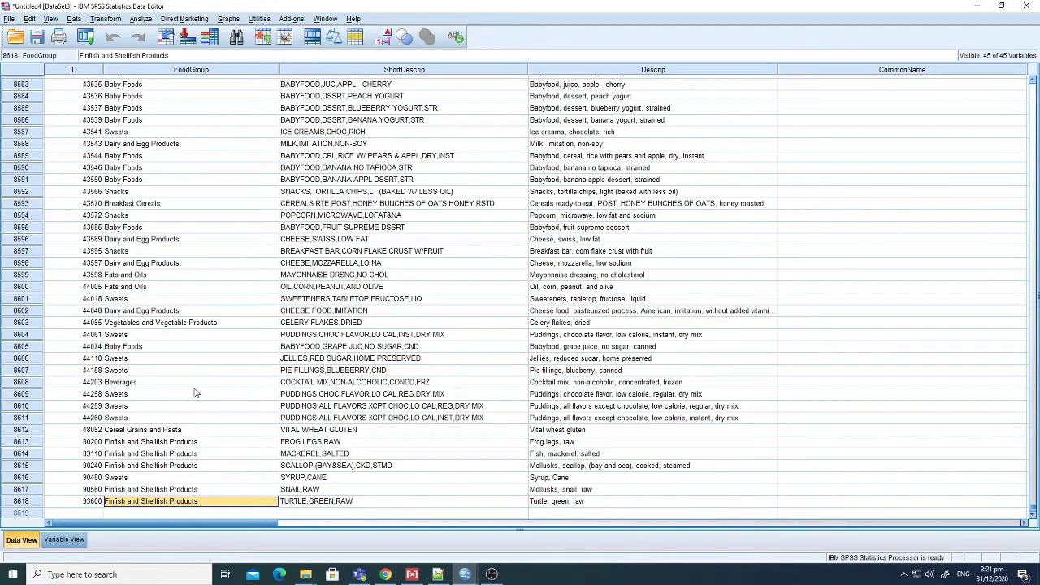
{"action": "key", "text": "ctrl+Up"}
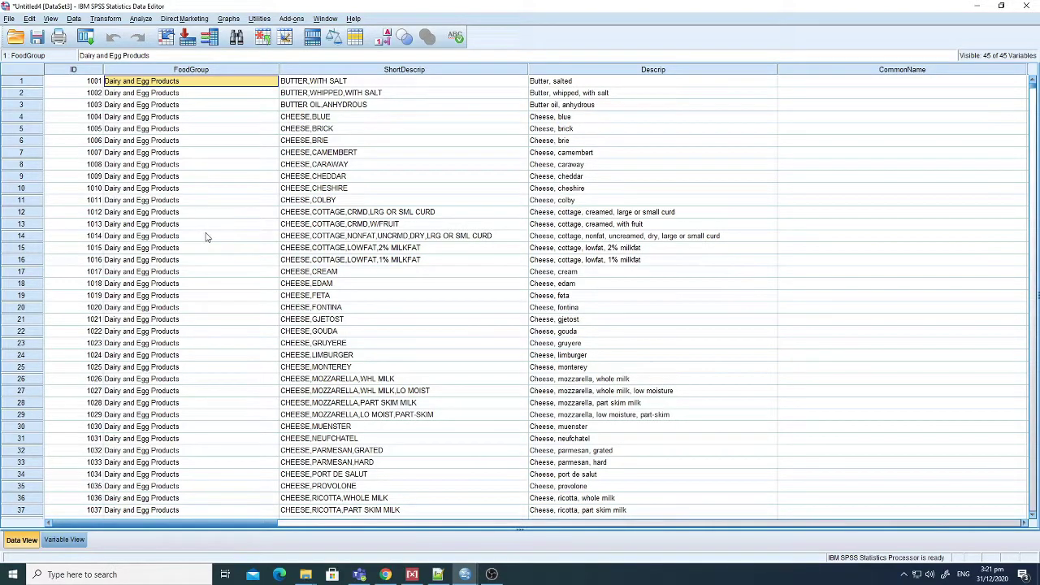
{"action": "left_click_drag", "start_coordinate": [234, 524], "coordinate": [493, 543]}
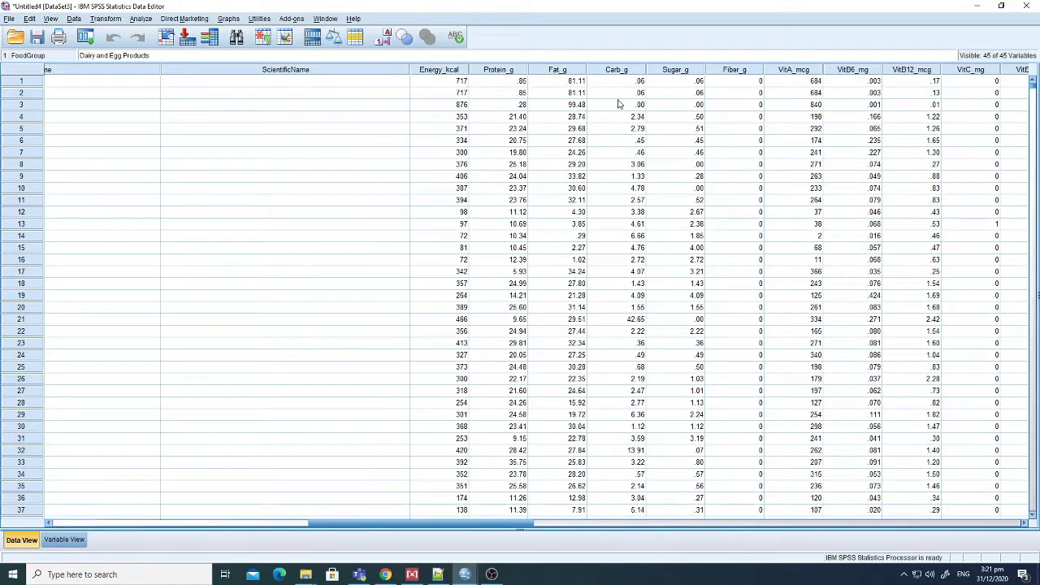
{"action": "left_click_drag", "start_coordinate": [498, 529], "coordinate": [680, 529]}
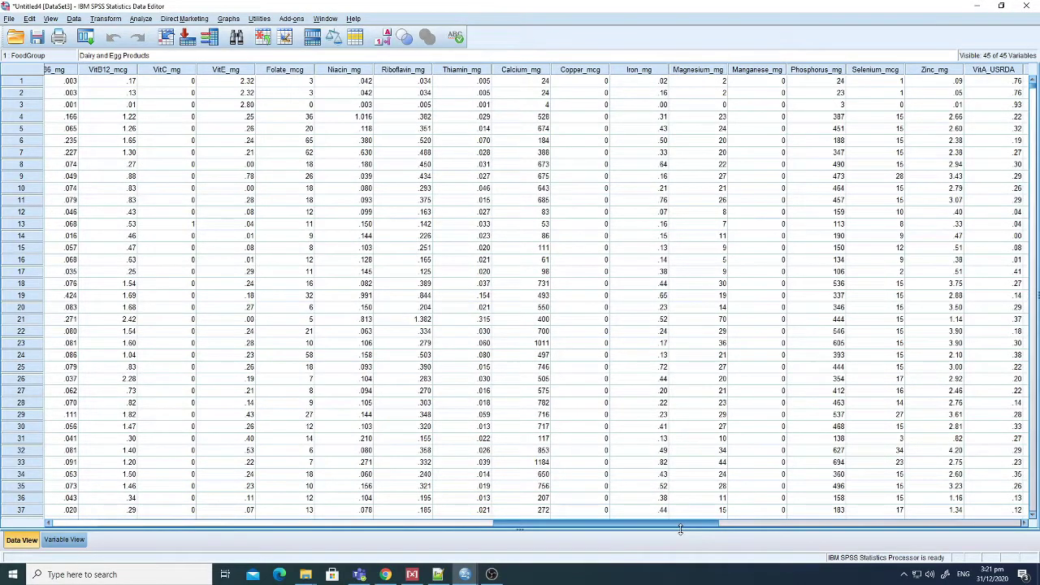
{"action": "left_click_drag", "start_coordinate": [681, 530], "coordinate": [715, 527]}
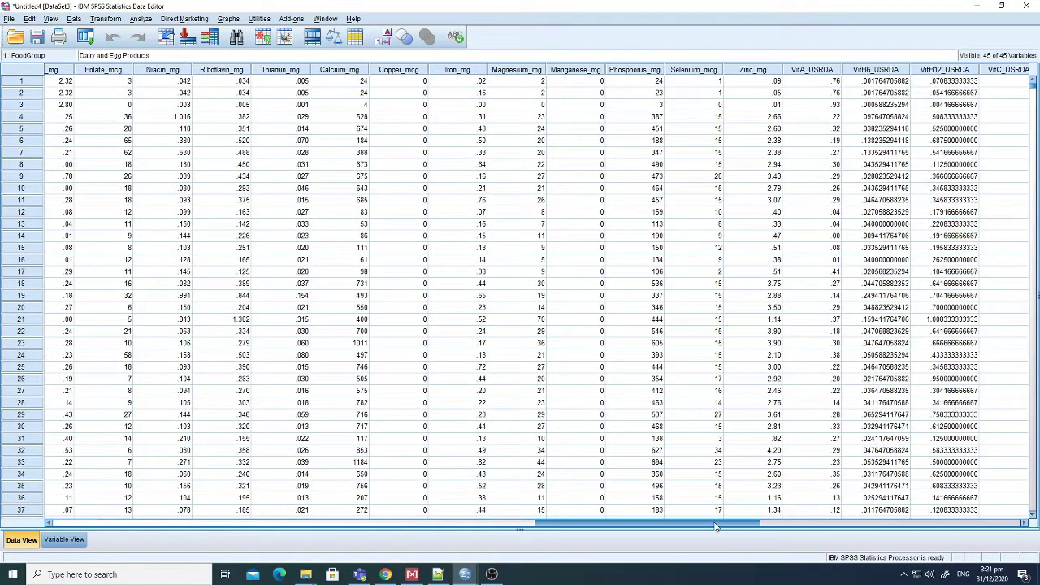
Step: Open the Factor Analysis dialog via Analyze > Dimension Reduction > Factor
{"action": "left_click", "coordinate": [145, 19]}
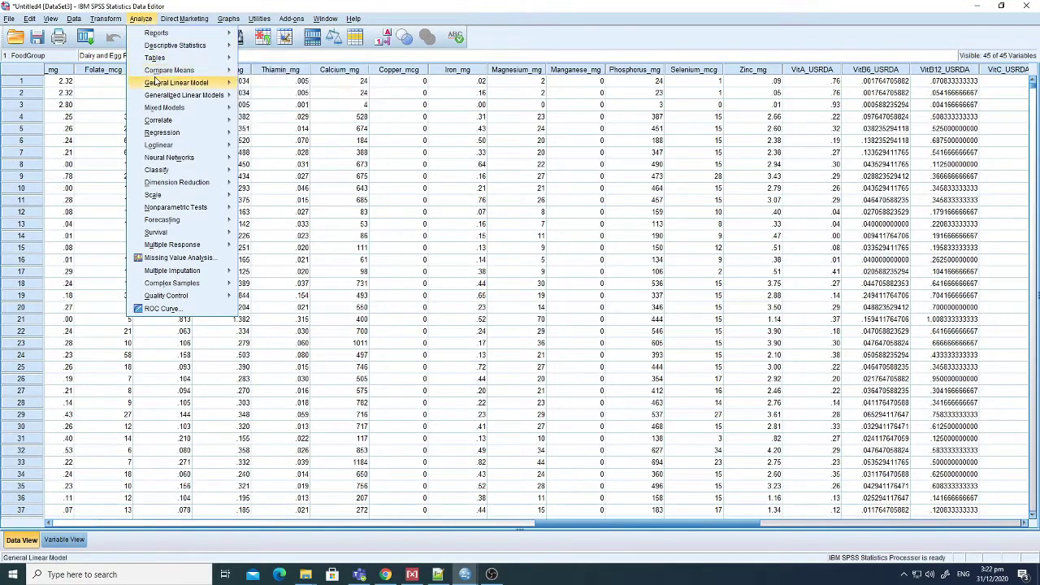
{"action": "mouse_move", "coordinate": [186, 182]}
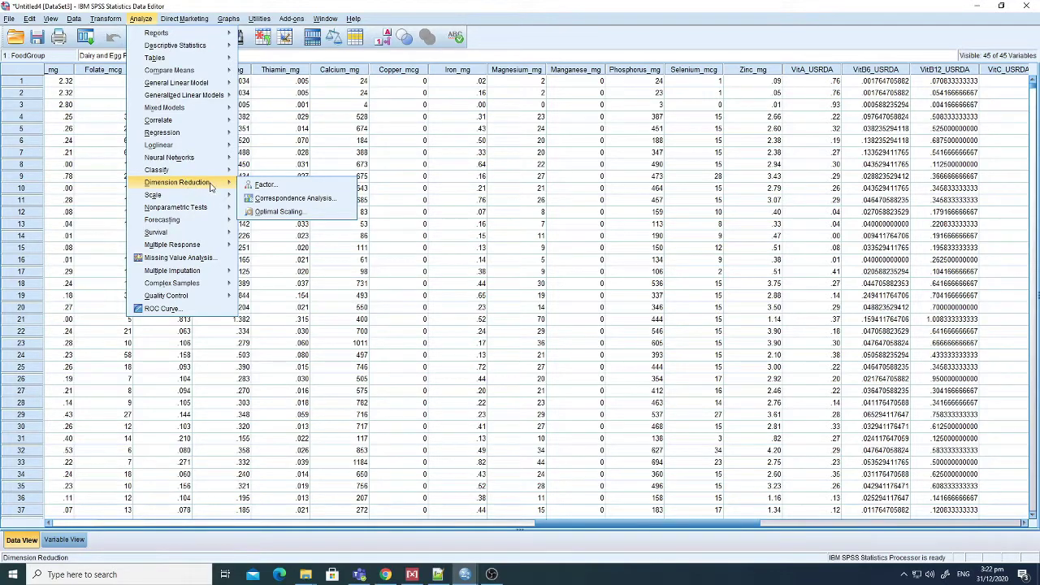
{"action": "left_click", "coordinate": [262, 185]}
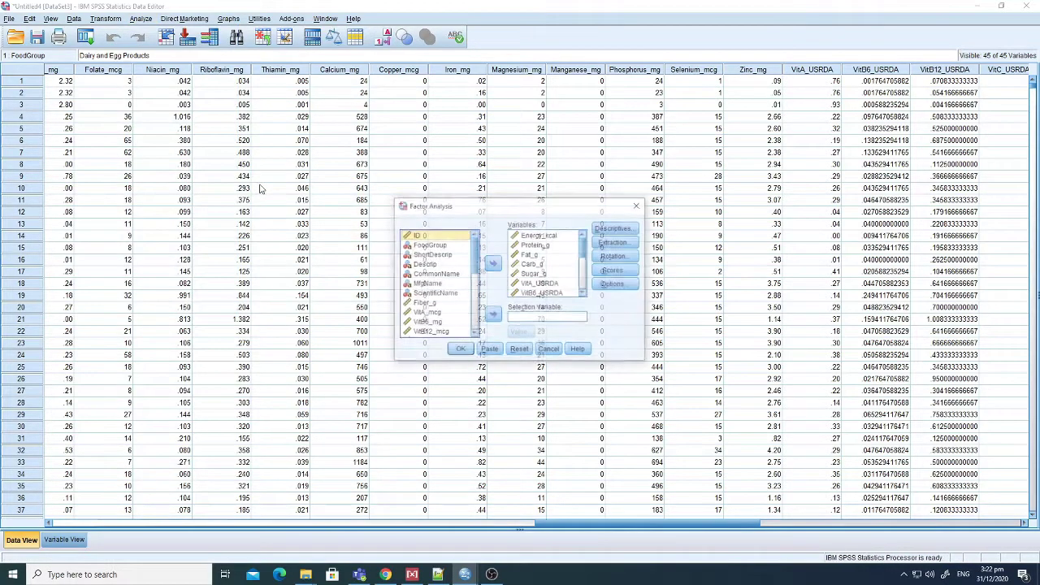
Step: Remove all previously chosen variables from the Factor Analysis Variables list
{"action": "left_click", "coordinate": [527, 254]}
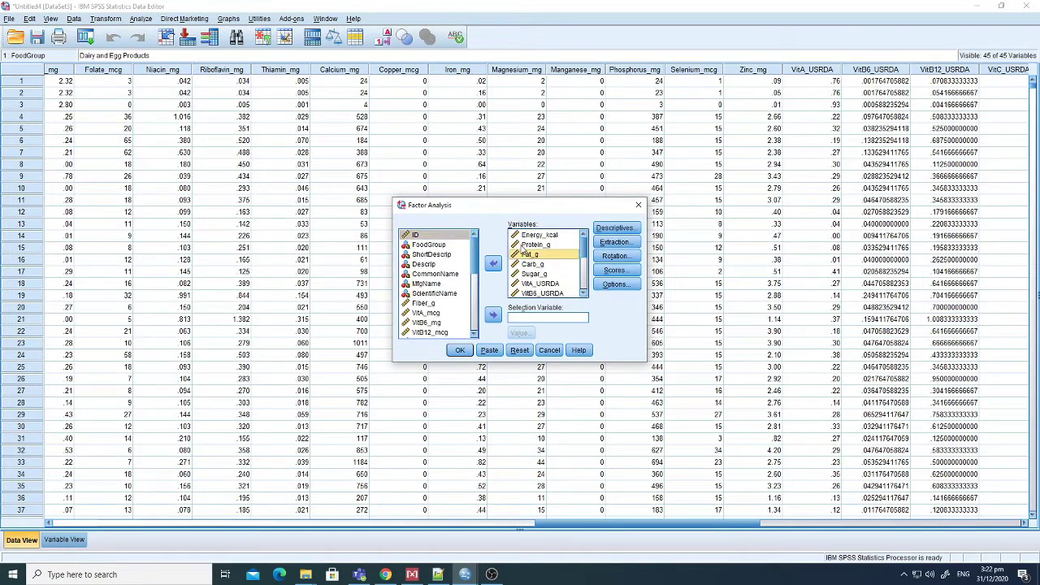
{"action": "key", "text": "ctrl+a"}
{"action": "left_click", "coordinate": [493, 263]}
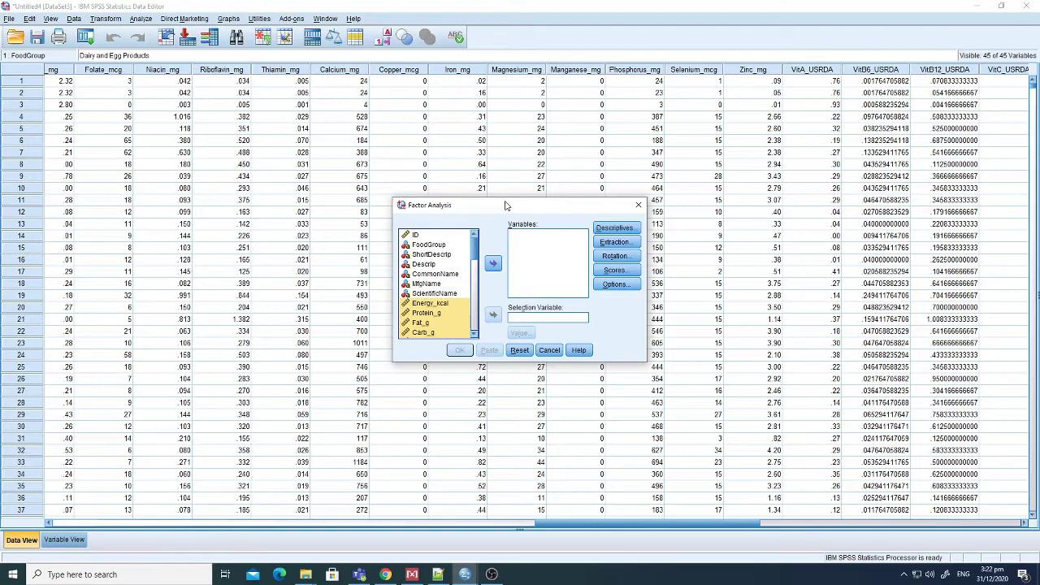
{"action": "left_click_drag", "start_coordinate": [506, 206], "coordinate": [521, 176]}
Step: Add Energy_kcal, Protein_g, Fat_g, Carb_g, Sugar_g and the USRDA columns to Variables
{"action": "scroll", "coordinate": [488, 227], "scroll_direction": "down", "scroll_amount": 3}
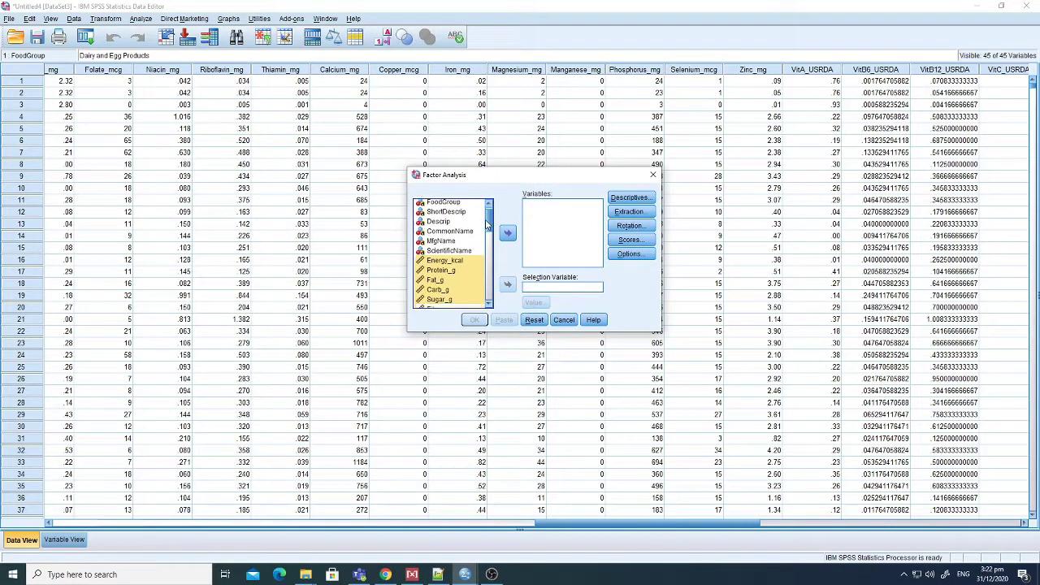
{"action": "scroll", "coordinate": [487, 230], "scroll_direction": "down", "scroll_amount": 3}
{"action": "scroll", "coordinate": [486, 233], "scroll_direction": "up", "scroll_amount": 3}
{"action": "scroll", "coordinate": [487, 233], "scroll_direction": "down", "scroll_amount": 3}
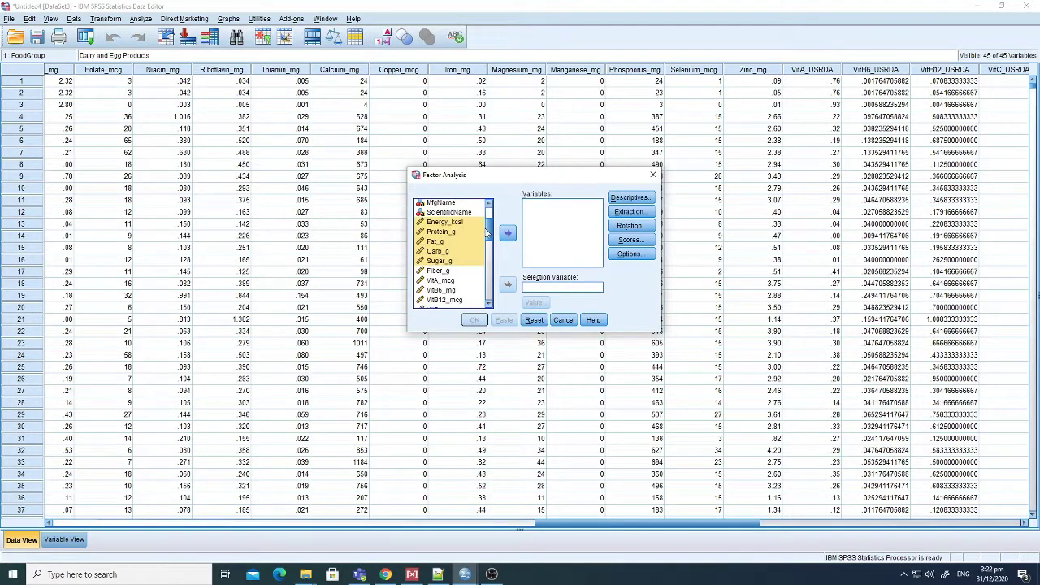
{"action": "scroll", "coordinate": [487, 233], "scroll_direction": "up", "scroll_amount": 3}
{"action": "scroll", "coordinate": [487, 233], "scroll_direction": "down", "scroll_amount": 2}
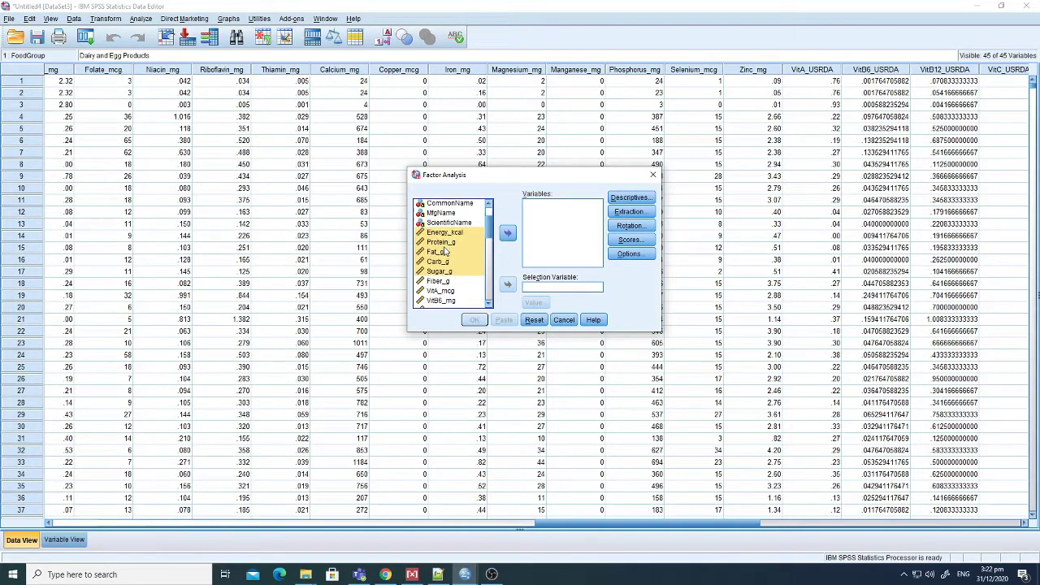
{"action": "left_click", "coordinate": [507, 235]}
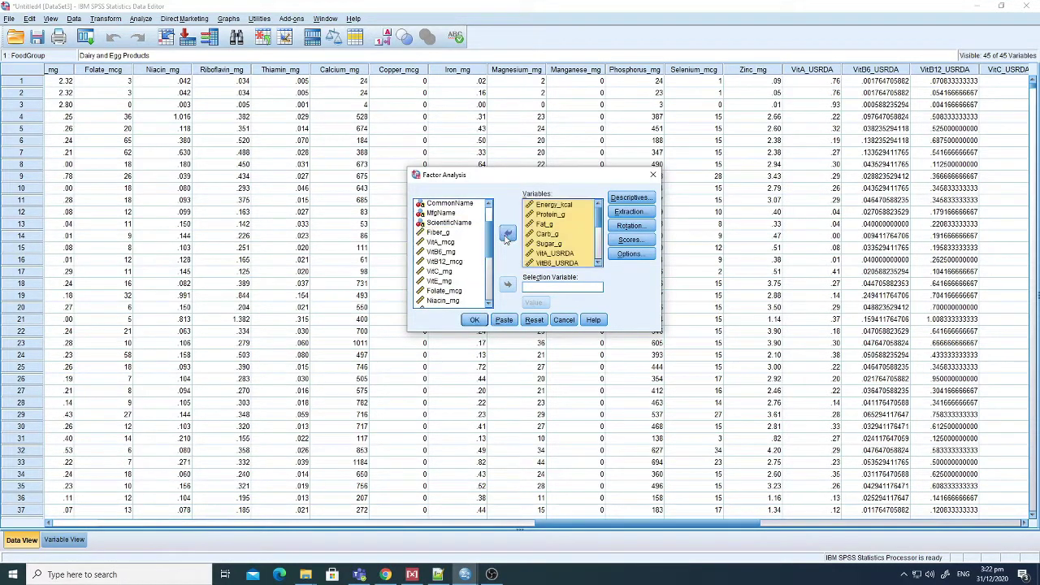
Step: Review the chosen analysis variables, selecting Riboflavin_USRDA in the list
{"action": "scroll", "coordinate": [489, 244], "scroll_direction": "down", "scroll_amount": 2}
{"action": "left_click_drag", "start_coordinate": [488, 244], "coordinate": [488, 299]}
{"action": "scroll", "coordinate": [596, 231], "scroll_direction": "down", "scroll_amount": 3}
{"action": "scroll", "coordinate": [596, 231], "scroll_direction": "down", "scroll_amount": 1}
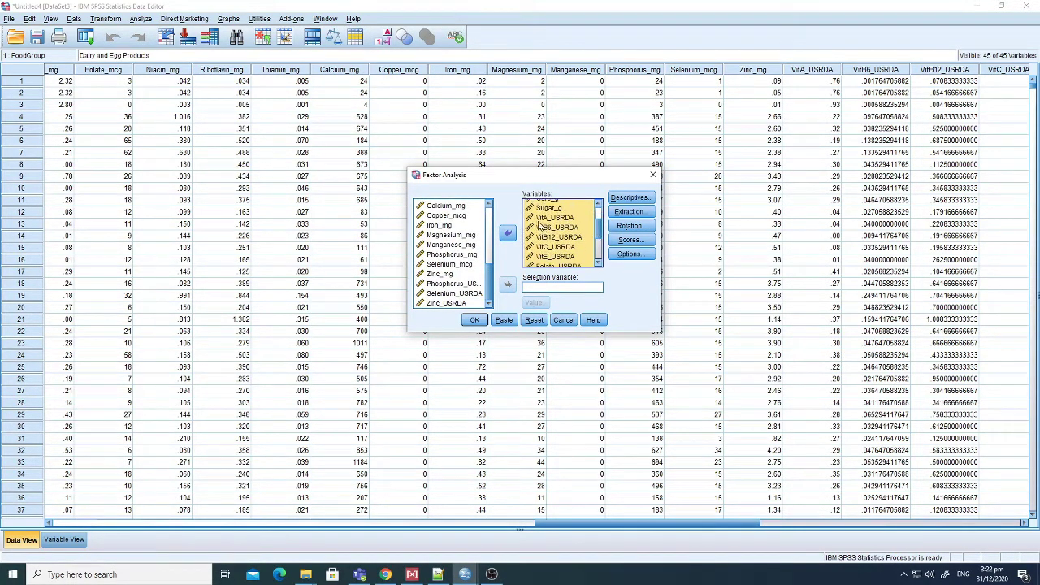
{"action": "left_click_drag", "start_coordinate": [596, 229], "coordinate": [597, 249]}
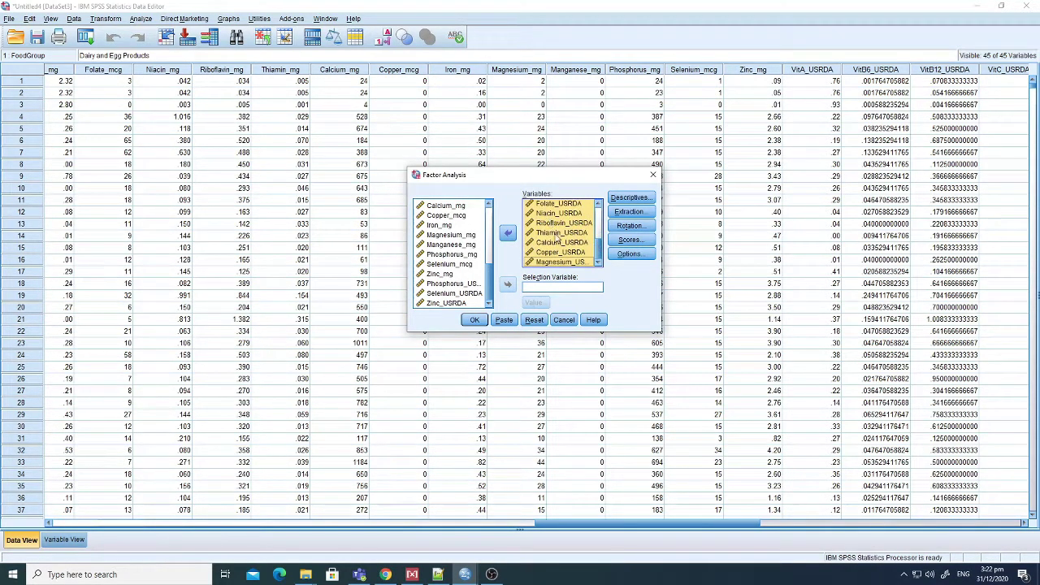
{"action": "left_click", "coordinate": [560, 234]}
{"action": "left_click", "coordinate": [556, 222]}
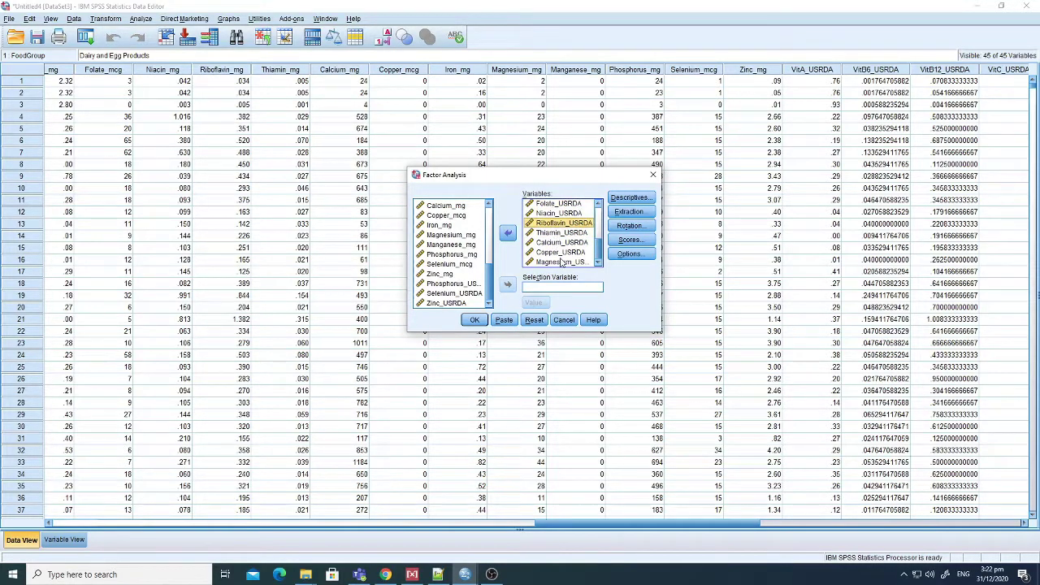
{"action": "left_click", "coordinate": [599, 231]}
{"action": "left_click", "coordinate": [599, 232]}
Step: Enable univariate descriptives, coefficients, significance levels, determinant and KMO and Bartlett's test in Descriptives
{"action": "left_click", "coordinate": [627, 198]}
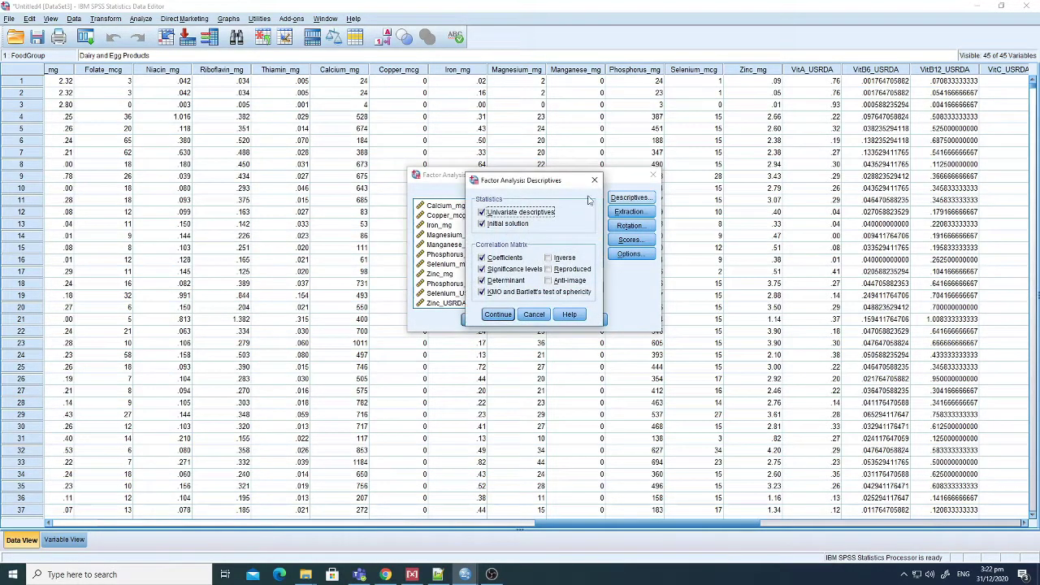
{"action": "left_click", "coordinate": [521, 213]}
{"action": "left_click", "coordinate": [496, 294]}
{"action": "left_click", "coordinate": [499, 316]}
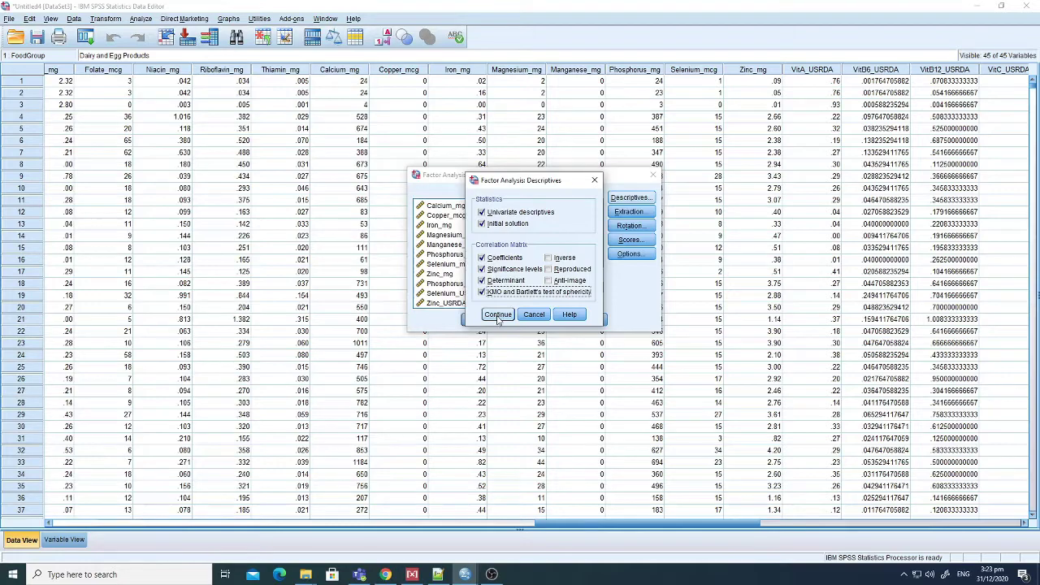
Step: Set extraction to principal components with eigenvalues above 1, unrotated solution and a scree plot
{"action": "left_click", "coordinate": [632, 211]}
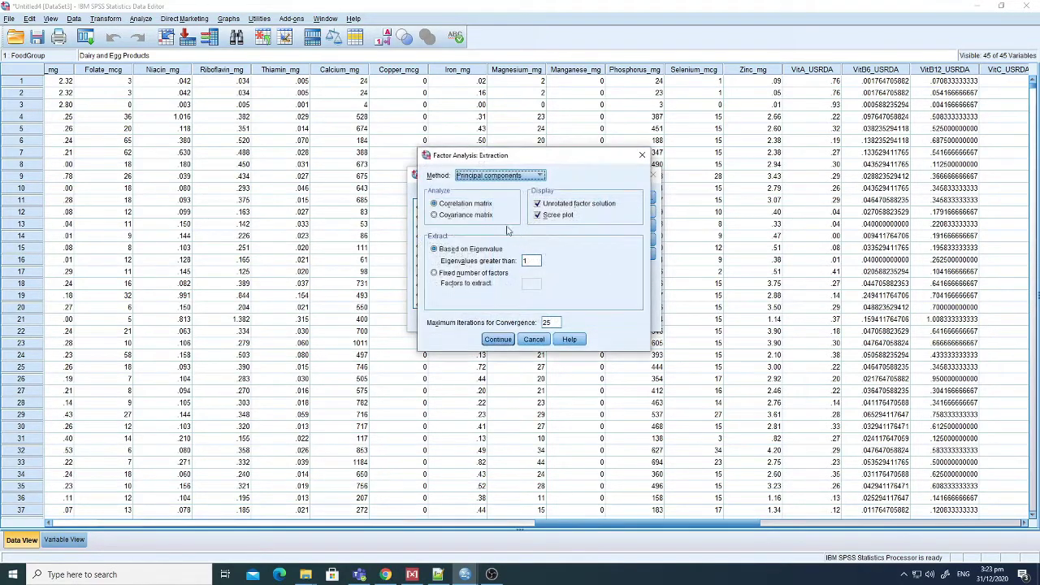
{"action": "left_click", "coordinate": [503, 176]}
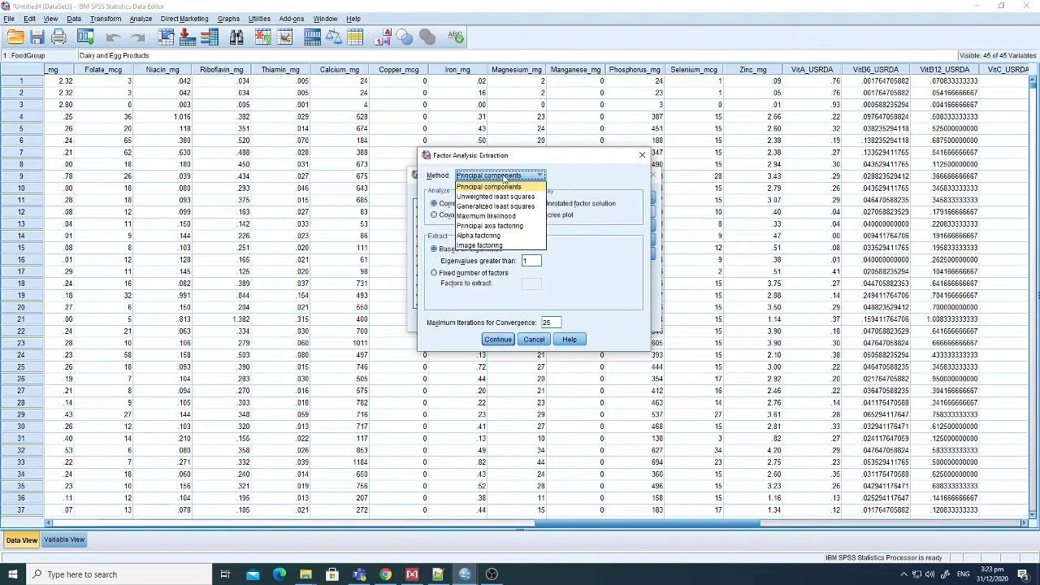
{"action": "left_click", "coordinate": [504, 188]}
{"action": "left_click", "coordinate": [560, 215]}
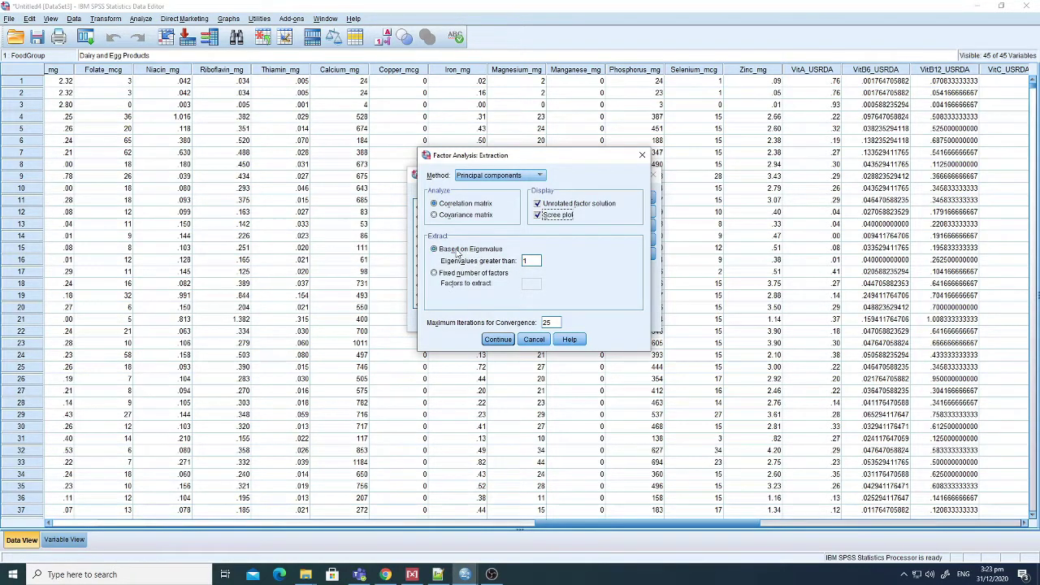
{"action": "left_click", "coordinate": [462, 273]}
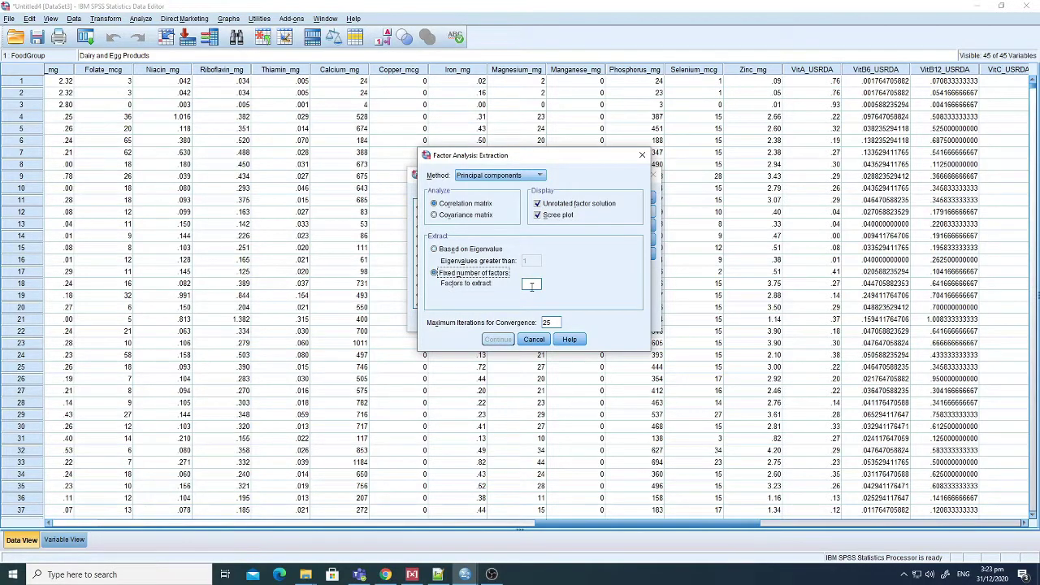
{"action": "left_click", "coordinate": [476, 249]}
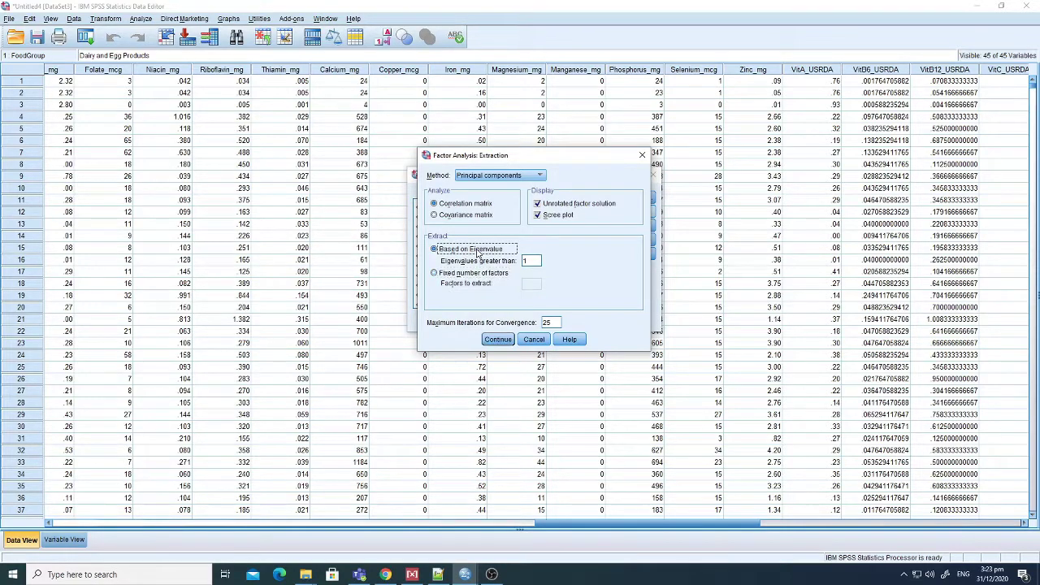
{"action": "left_click", "coordinate": [498, 341]}
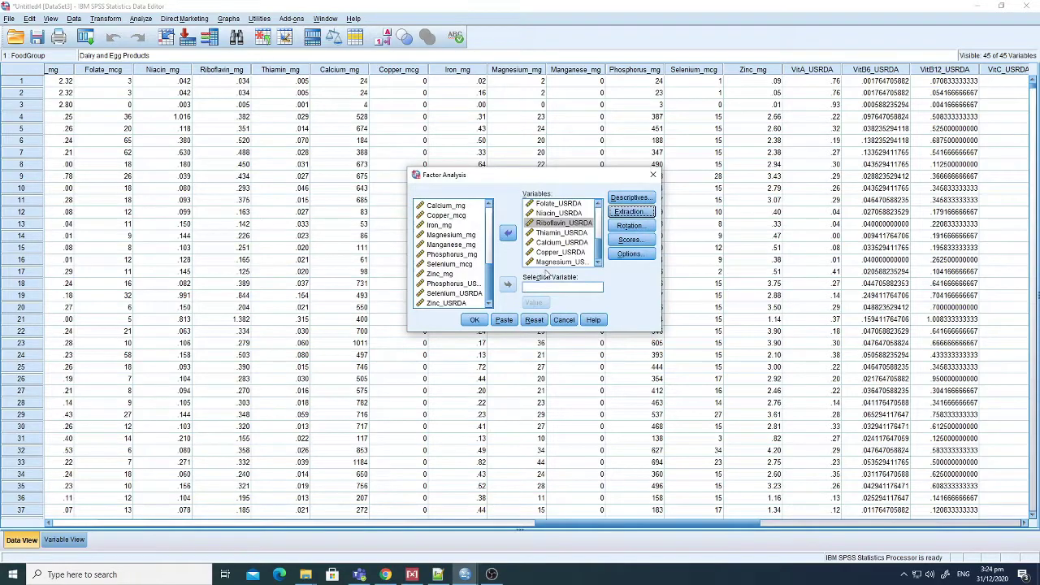
Step: Confirm Varimax rotation with rotated solution and loading plots, leaving factor scores unsaved
{"action": "left_click", "coordinate": [631, 226]}
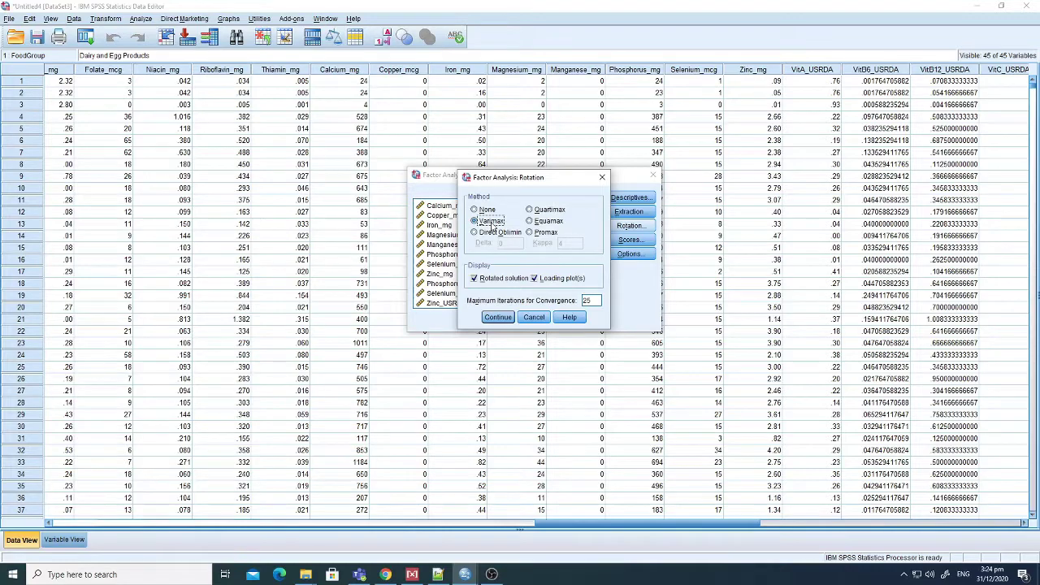
{"action": "left_click", "coordinate": [499, 280]}
{"action": "left_click", "coordinate": [498, 281]}
{"action": "left_click", "coordinate": [554, 280]}
{"action": "left_click", "coordinate": [498, 317]}
{"action": "left_click", "coordinate": [630, 241]}
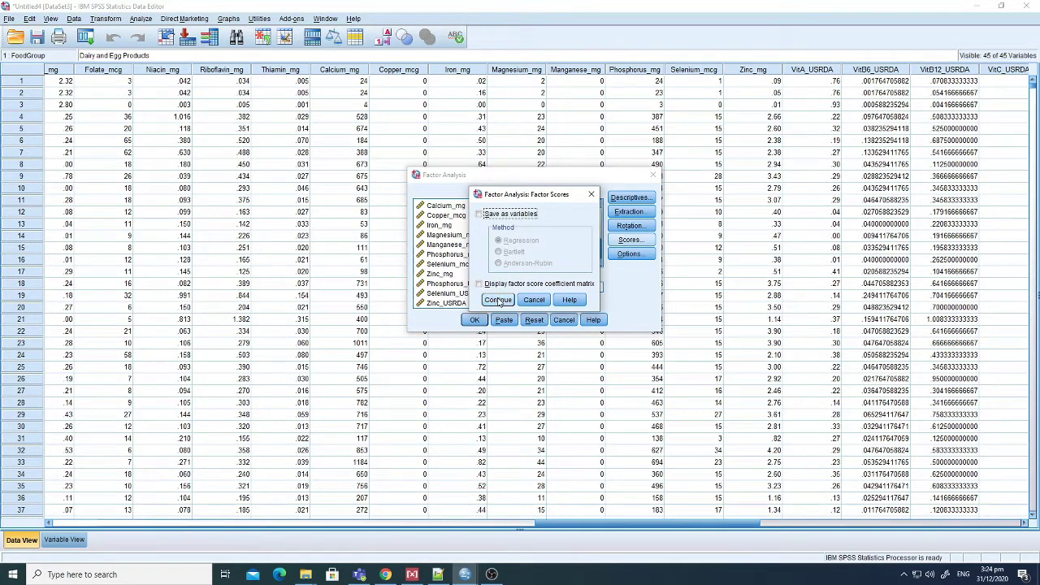
{"action": "left_click", "coordinate": [499, 300]}
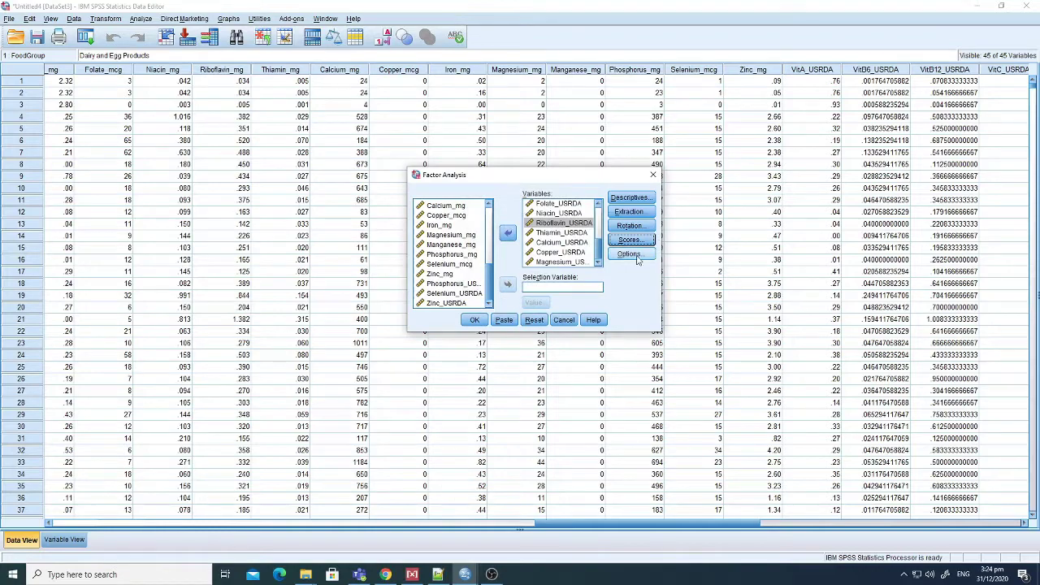
Step: Keep coefficients sorted by size and run the factor analysis
{"action": "left_click", "coordinate": [630, 253]}
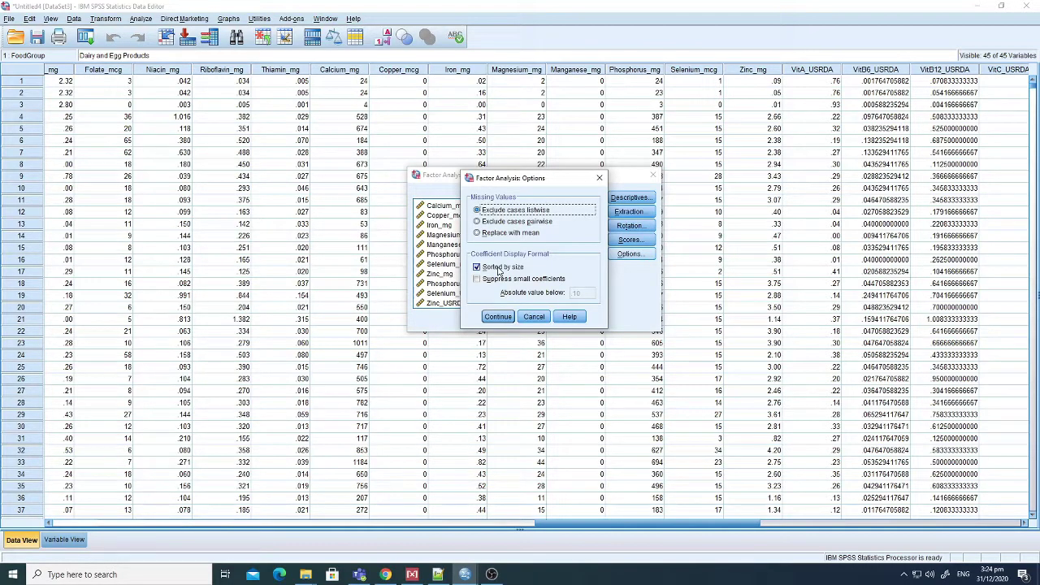
{"action": "left_click", "coordinate": [496, 317]}
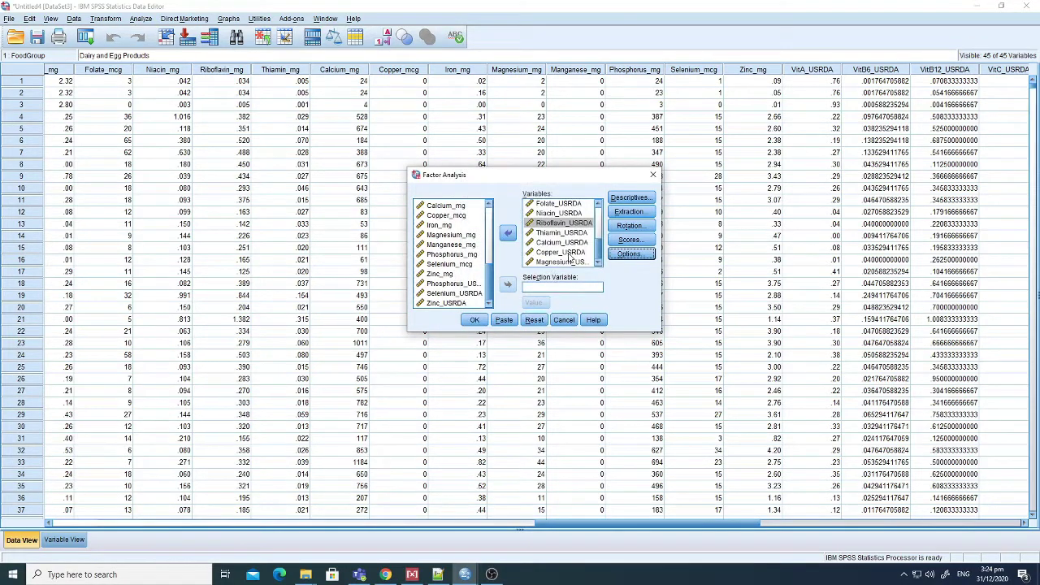
{"action": "left_click", "coordinate": [477, 320]}
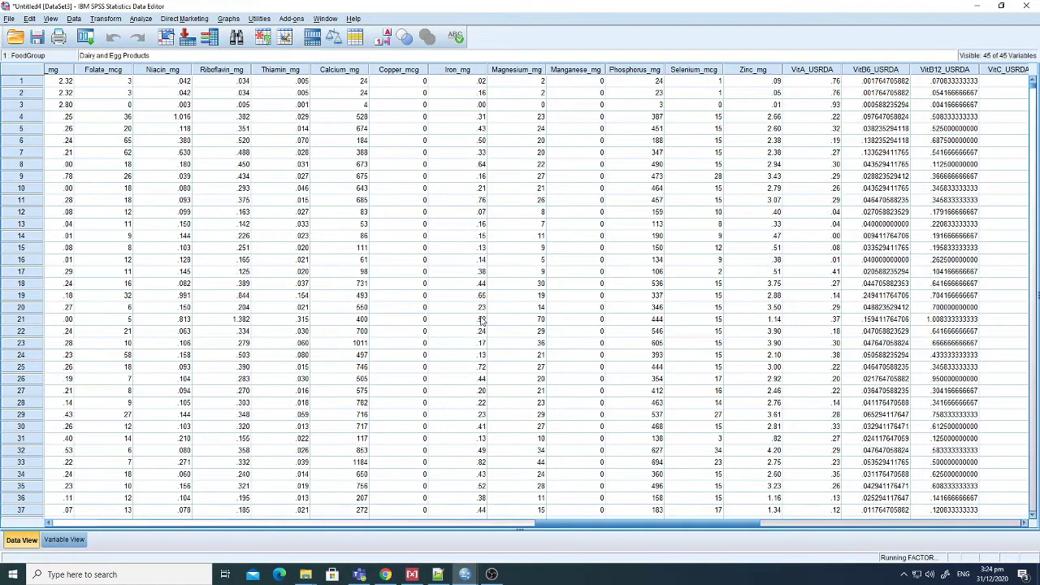
Step: Bring up the Output viewer showing Descriptive Statistics for 8618 cases and the Correlation Matrix
{"action": "mouse_move", "coordinate": [465, 573]}
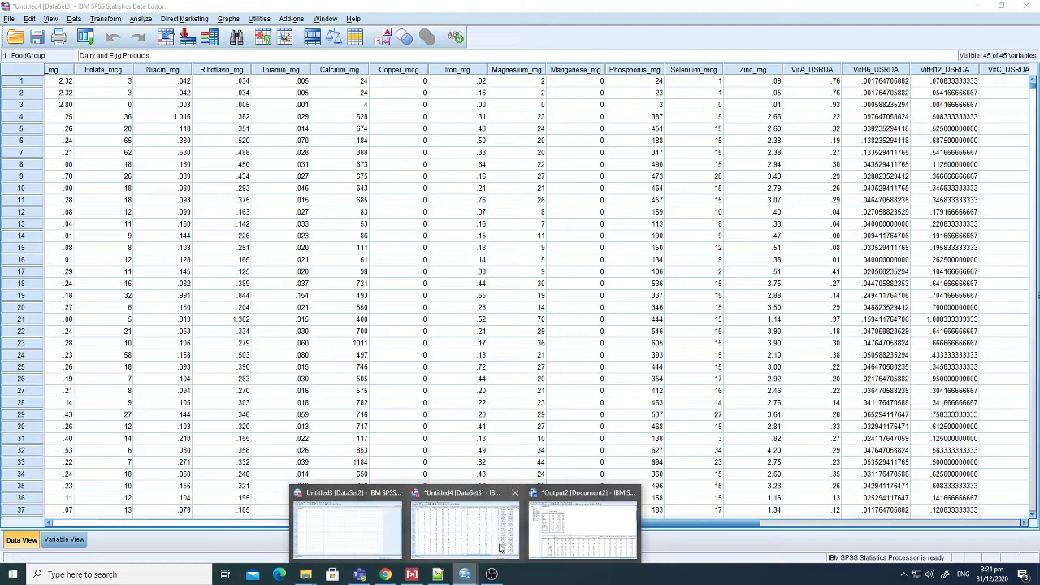
{"action": "left_click", "coordinate": [557, 533]}
{"action": "scroll", "coordinate": [504, 207], "scroll_direction": "up", "scroll_amount": 3}
{"action": "scroll", "coordinate": [512, 233], "scroll_direction": "down", "scroll_amount": 2}
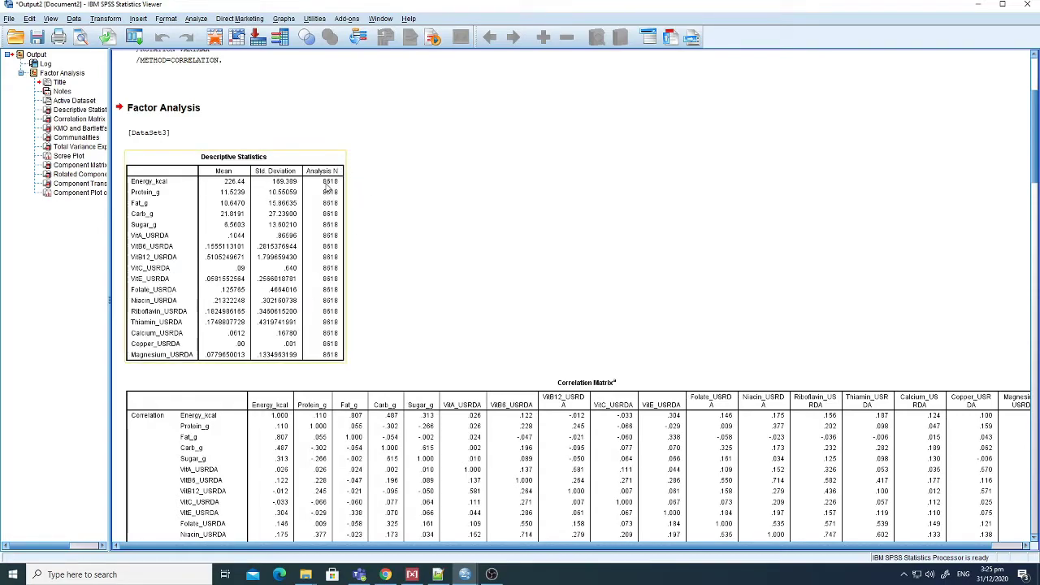
{"action": "scroll", "coordinate": [425, 273], "scroll_direction": "down", "scroll_amount": 4}
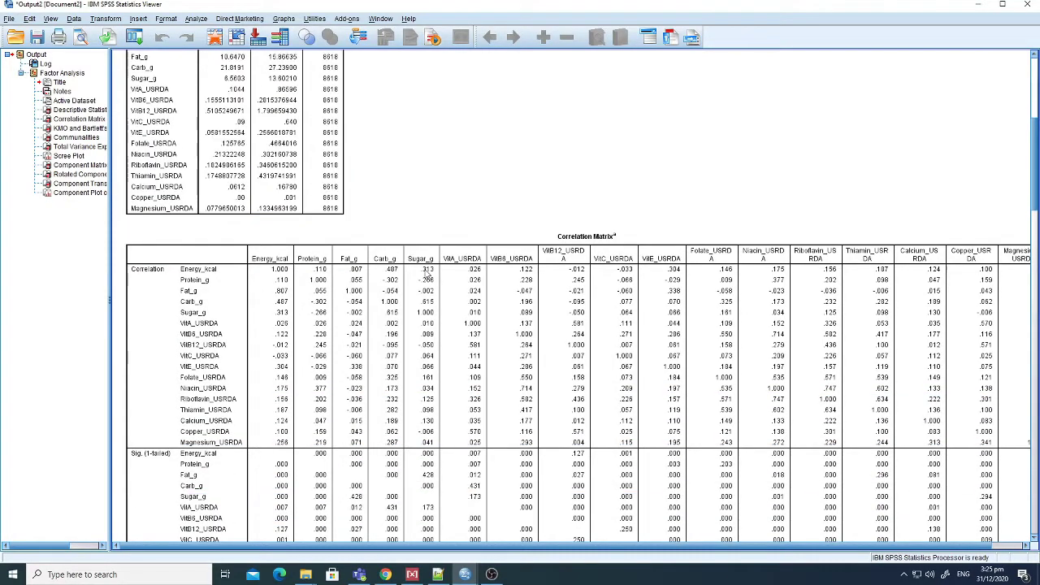
{"action": "scroll", "coordinate": [334, 333], "scroll_direction": "down", "scroll_amount": 1}
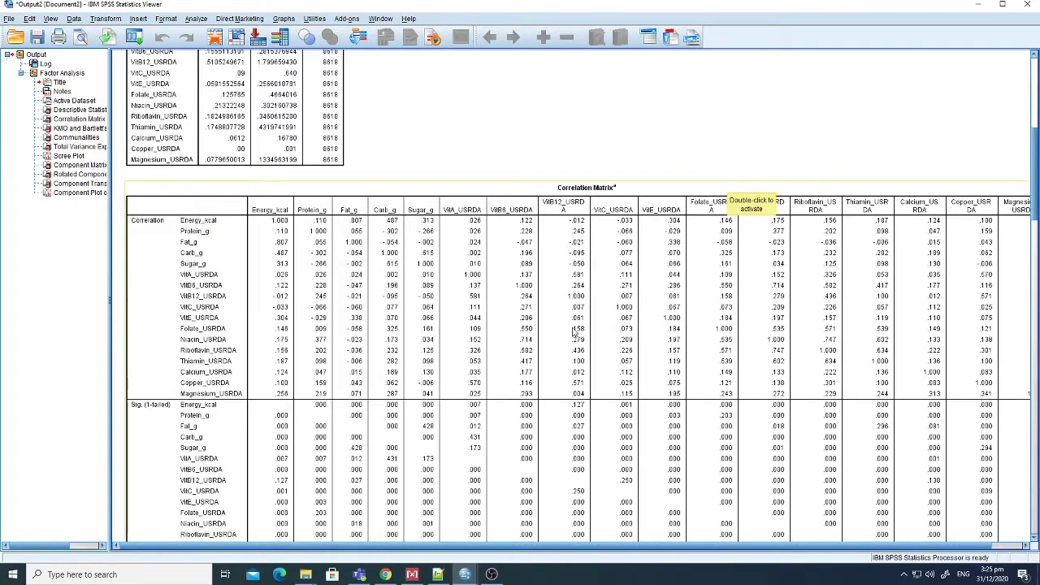
{"action": "scroll", "coordinate": [510, 349], "scroll_direction": "down", "scroll_amount": 3}
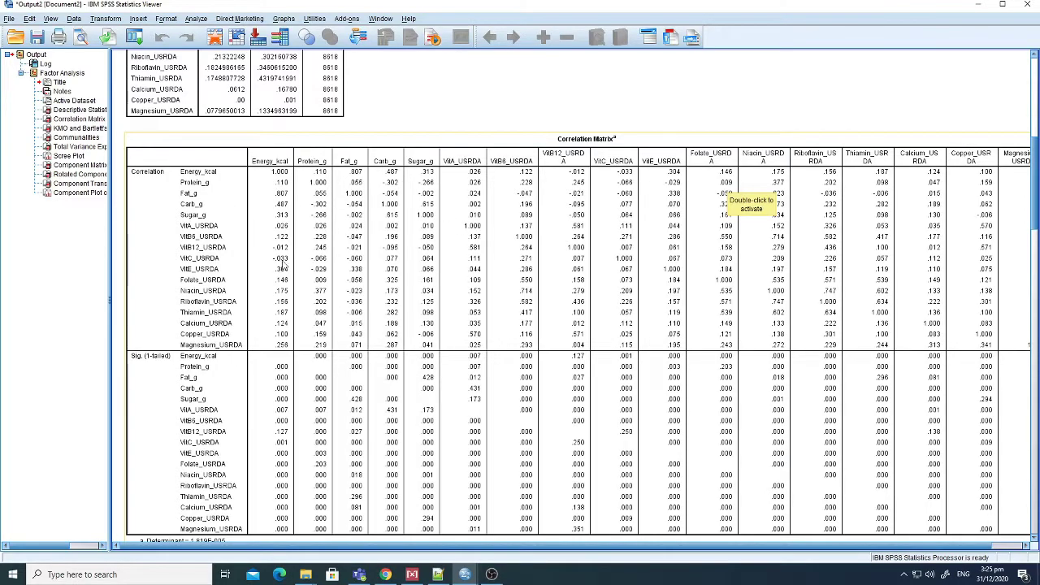
{"action": "scroll", "coordinate": [284, 264], "scroll_direction": "down", "scroll_amount": 5}
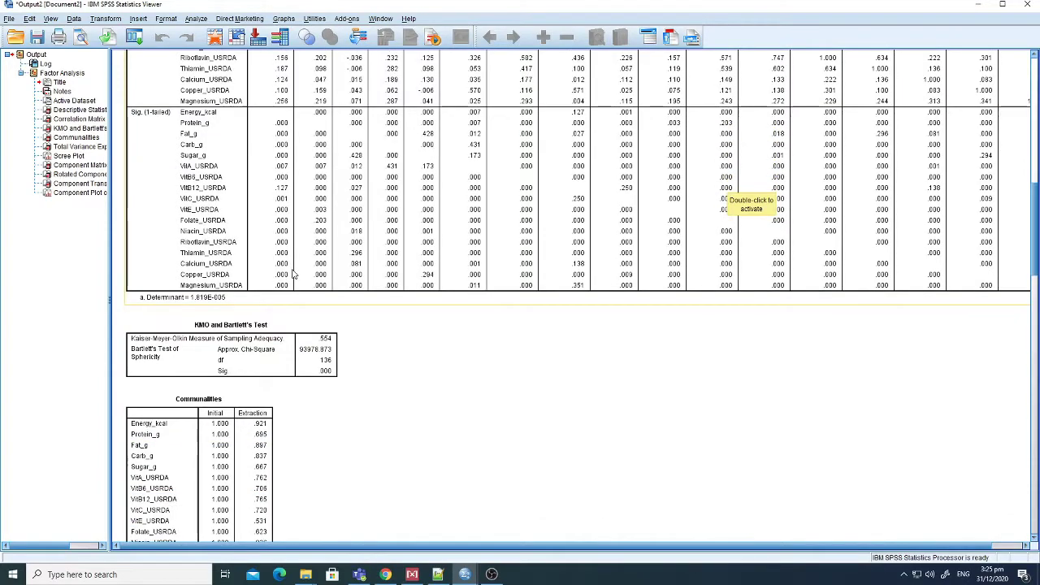
{"action": "scroll", "coordinate": [295, 274], "scroll_direction": "down", "scroll_amount": 1}
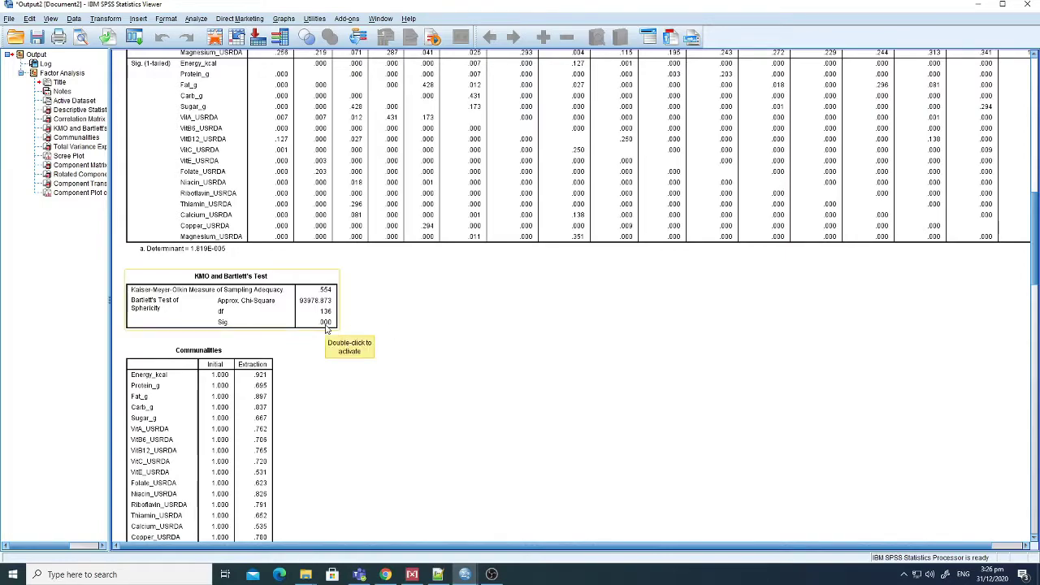
{"action": "scroll", "coordinate": [374, 376], "scroll_direction": "down", "scroll_amount": 1}
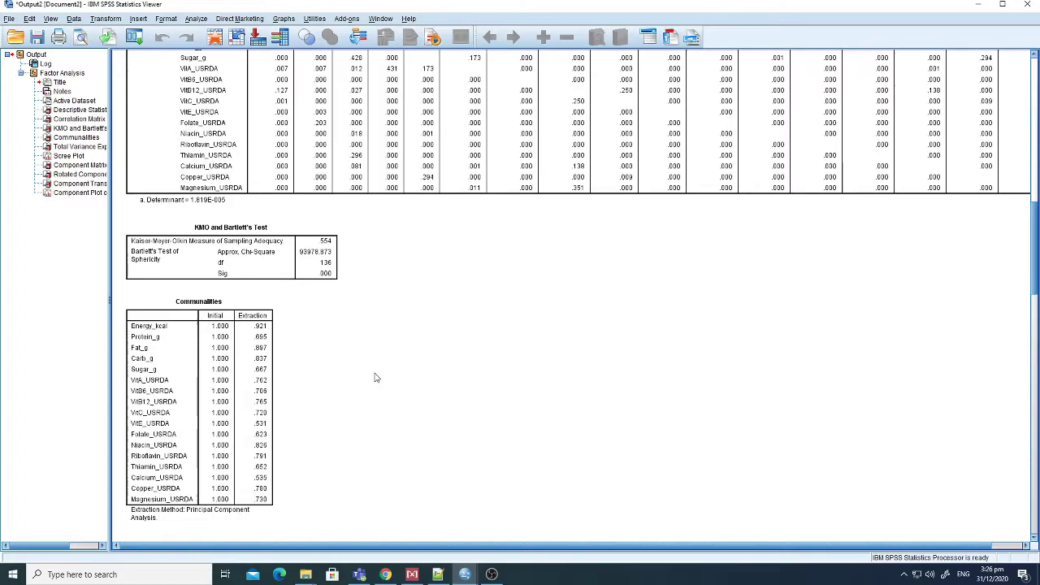
{"action": "scroll", "coordinate": [376, 377], "scroll_direction": "down", "scroll_amount": 1}
{"action": "scroll", "coordinate": [376, 377], "scroll_direction": "down", "scroll_amount": 1}
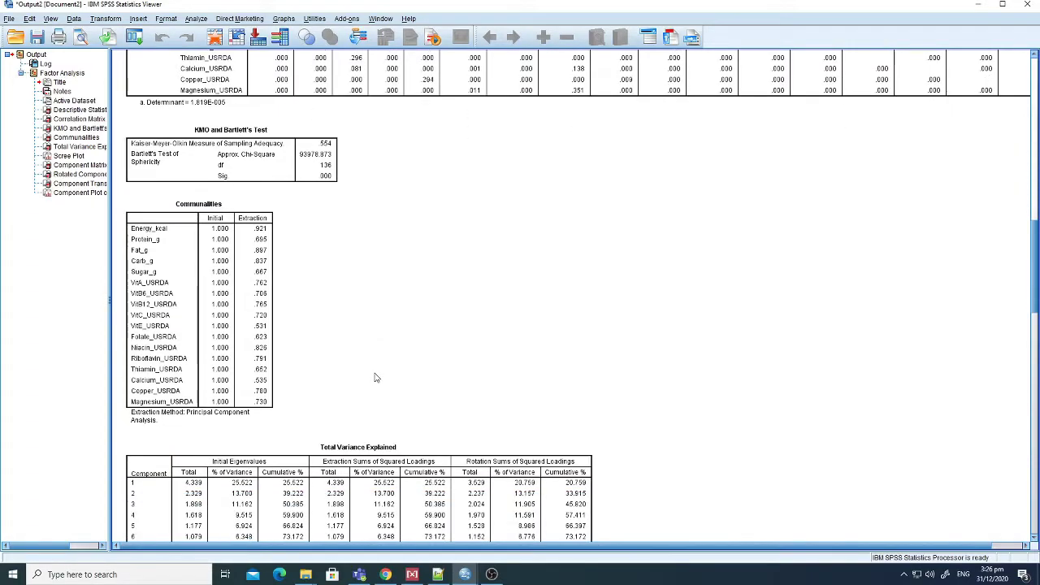
{"action": "scroll", "coordinate": [376, 377], "scroll_direction": "down", "scroll_amount": 2}
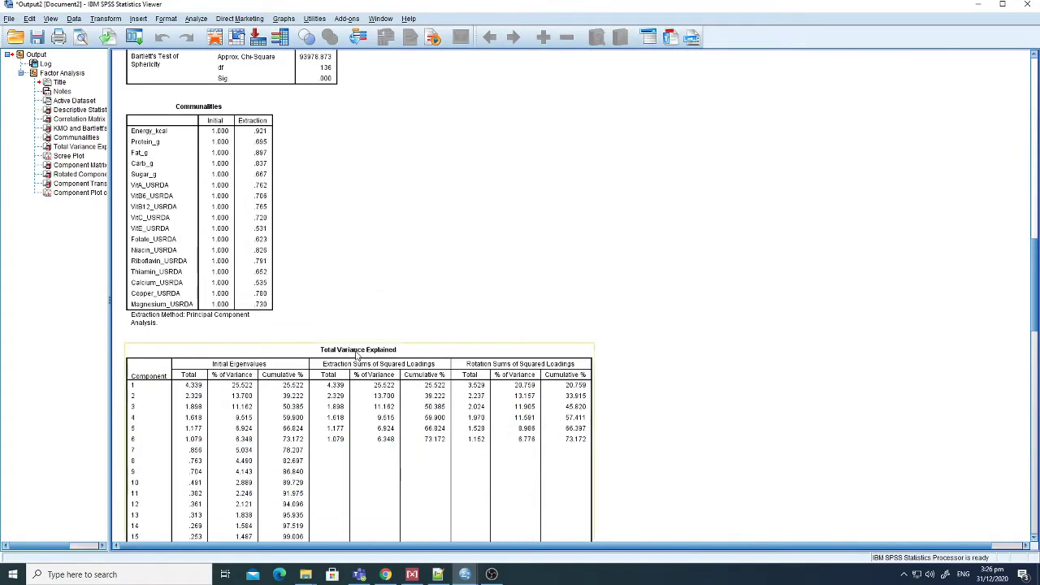
{"action": "scroll", "coordinate": [354, 358], "scroll_direction": "down", "scroll_amount": 1}
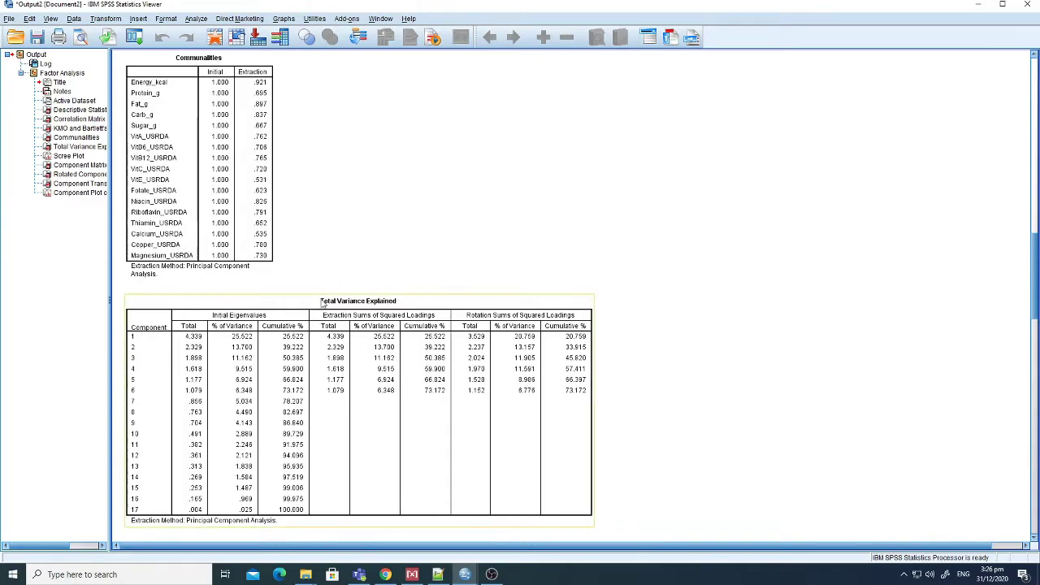
{"action": "left_click", "coordinate": [357, 341]}
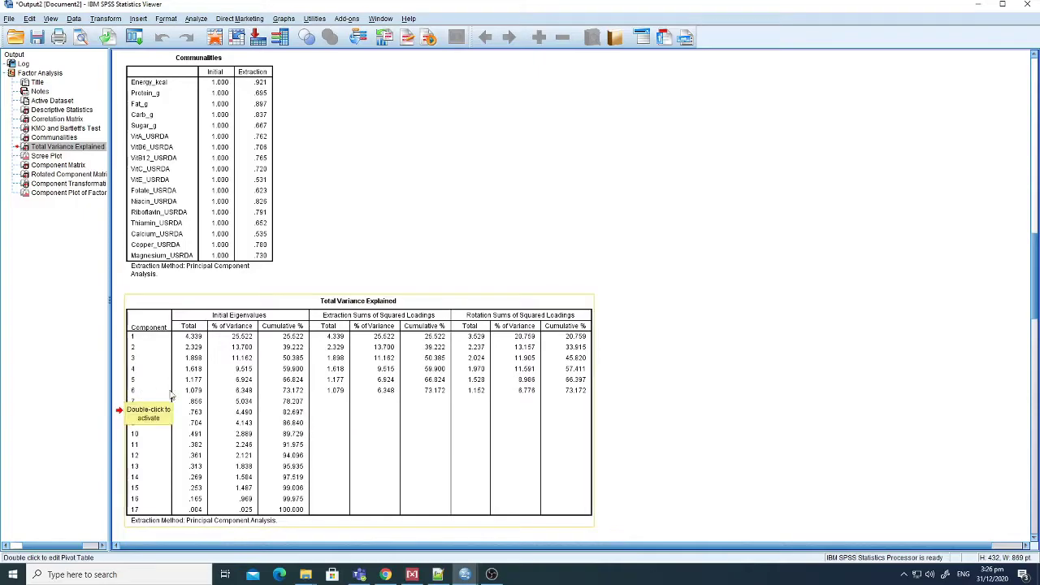
{"action": "scroll", "coordinate": [278, 441], "scroll_direction": "down", "scroll_amount": 6}
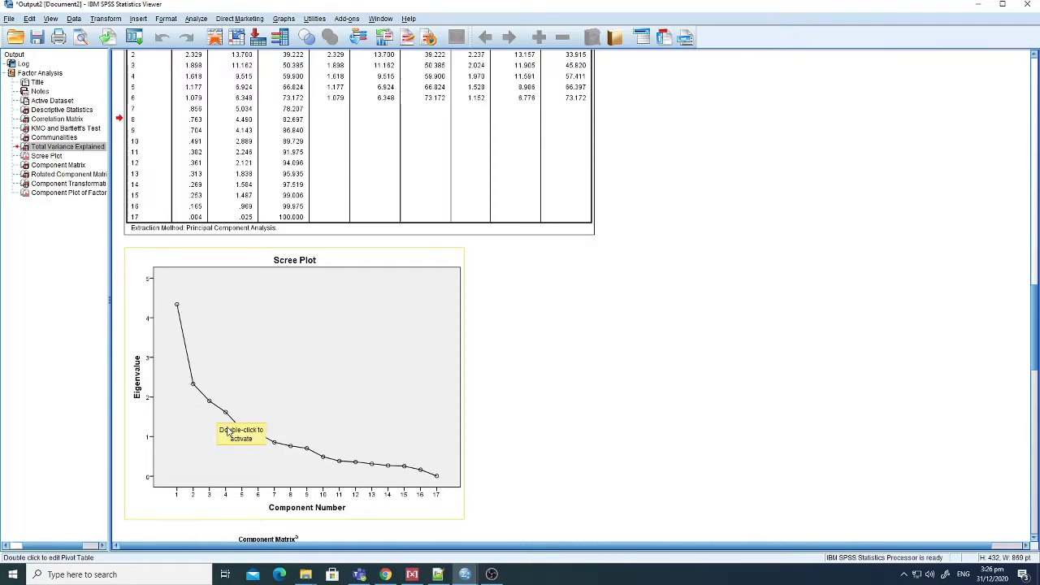
{"action": "scroll", "coordinate": [290, 406], "scroll_direction": "down", "scroll_amount": 6}
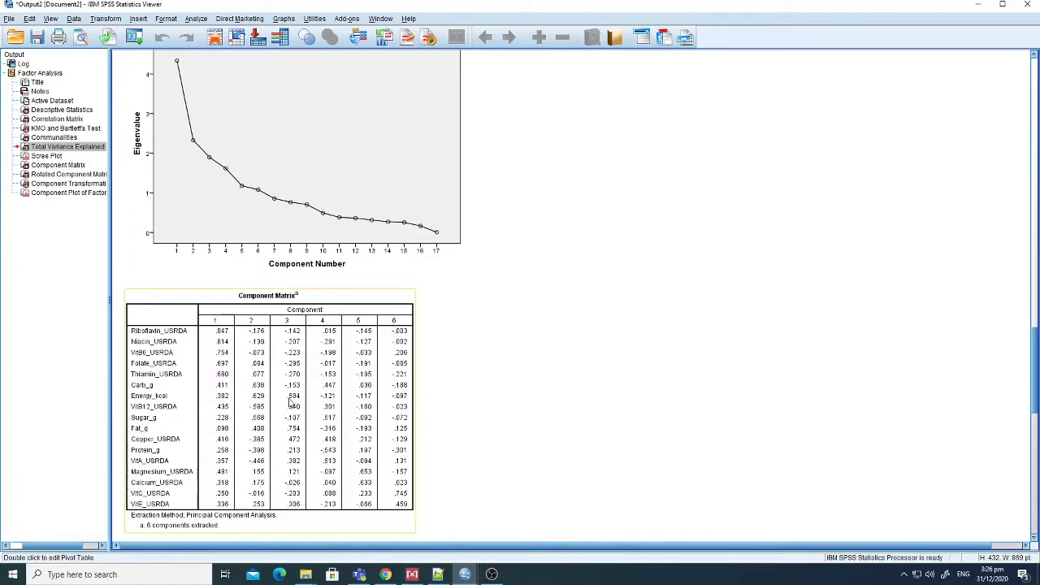
{"action": "scroll", "coordinate": [290, 402], "scroll_direction": "up", "scroll_amount": 3}
{"action": "left_click", "coordinate": [259, 322]}
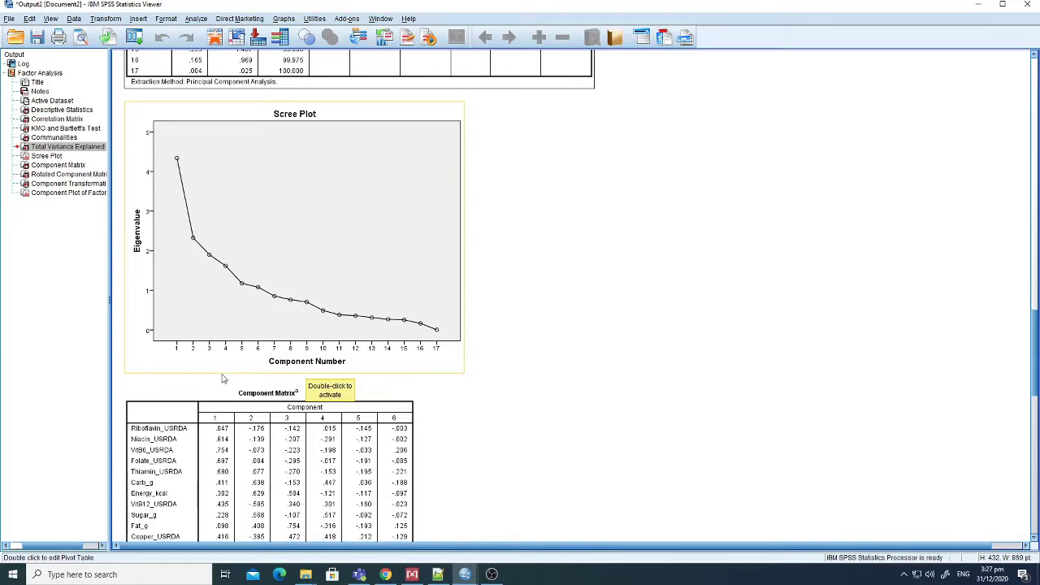
{"action": "scroll", "coordinate": [223, 379], "scroll_direction": "down", "scroll_amount": 3}
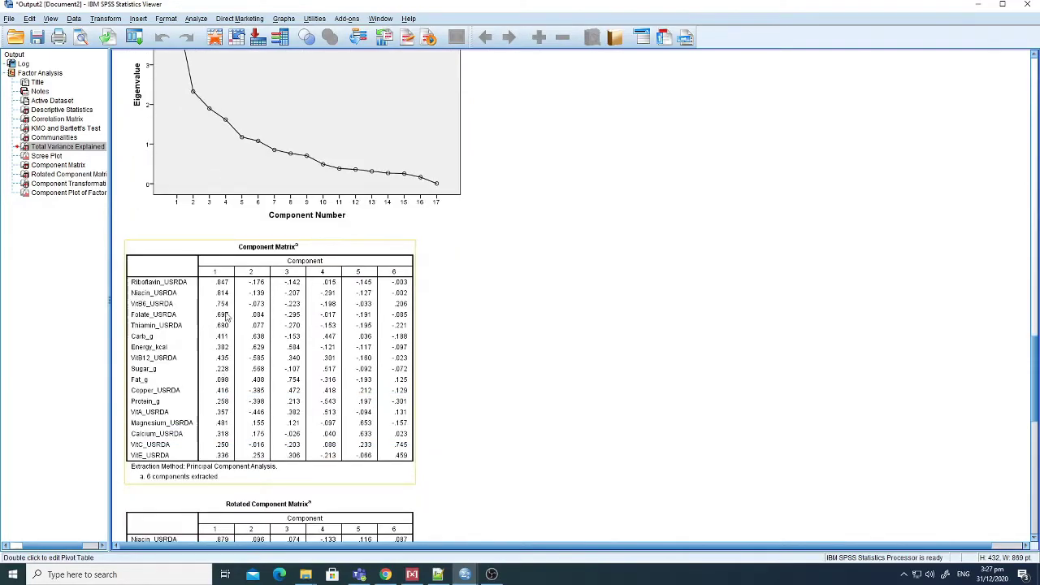
{"action": "scroll", "coordinate": [236, 389], "scroll_direction": "down", "scroll_amount": 1}
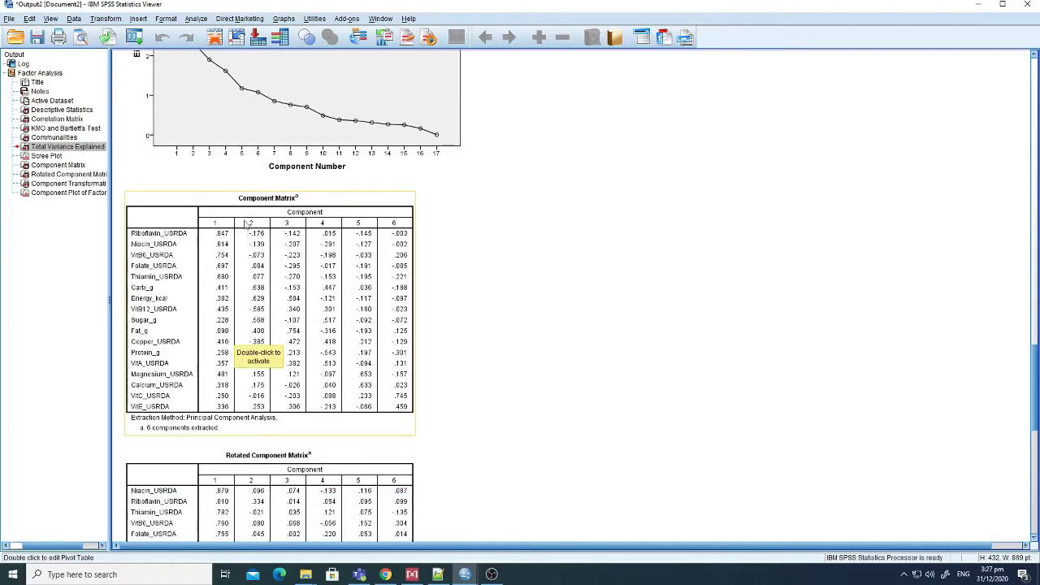
{"action": "scroll", "coordinate": [269, 430], "scroll_direction": "down", "scroll_amount": 1}
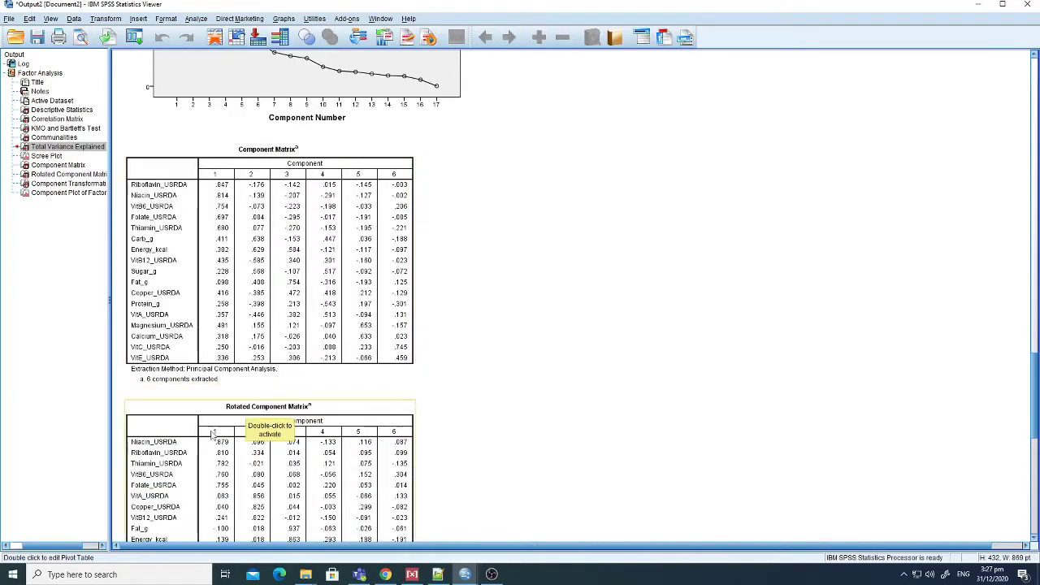
{"action": "scroll", "coordinate": [214, 450], "scroll_direction": "down", "scroll_amount": 1}
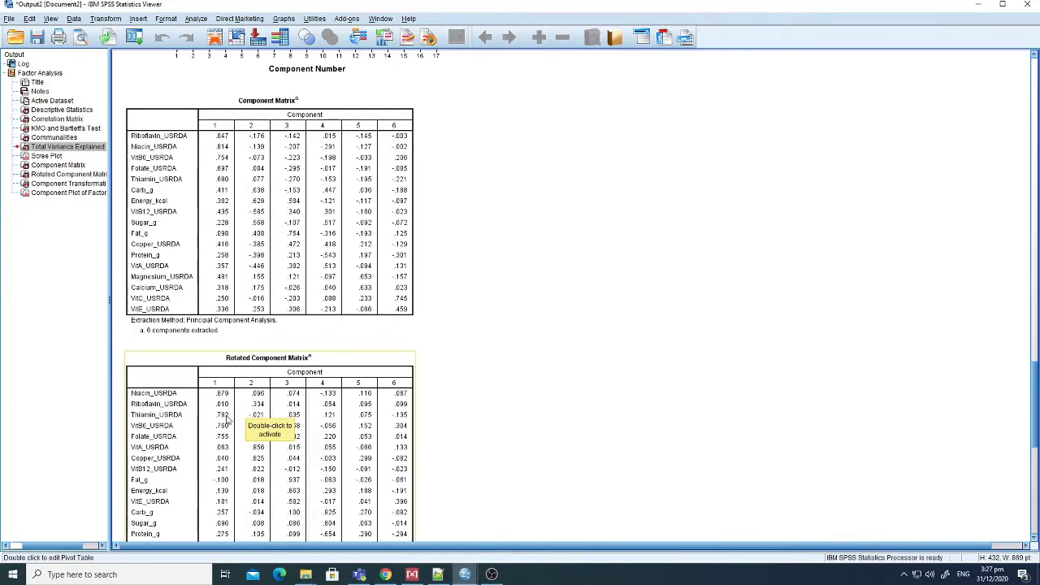
{"action": "scroll", "coordinate": [228, 417], "scroll_direction": "down", "scroll_amount": 1}
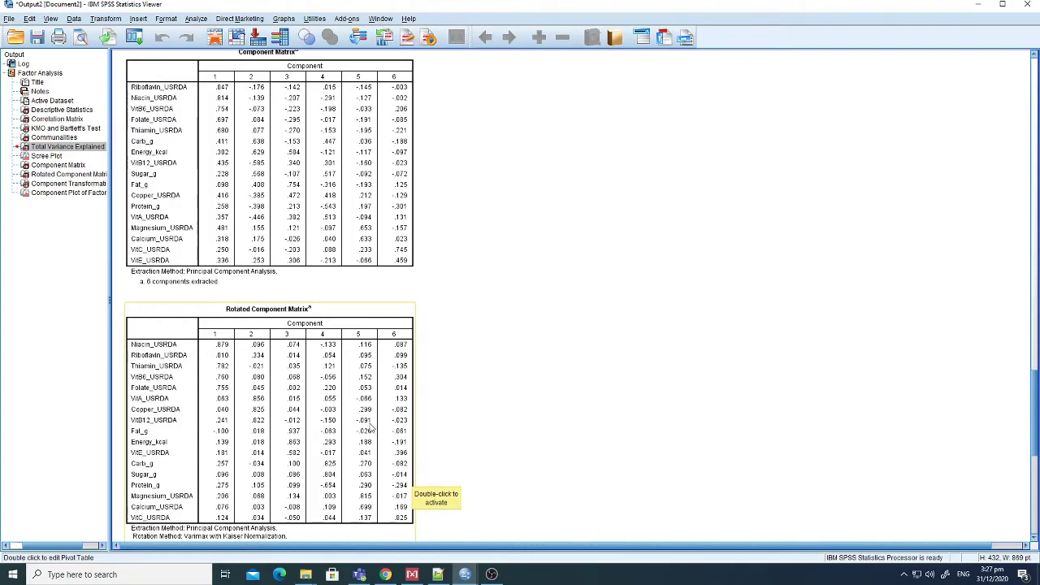
{"action": "scroll", "coordinate": [367, 426], "scroll_direction": "down", "scroll_amount": 1}
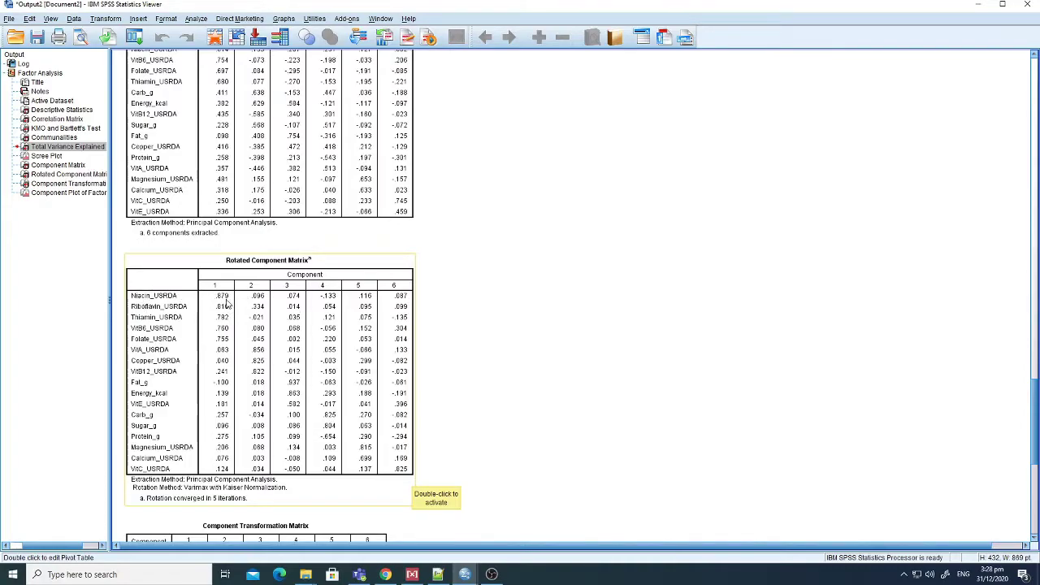
{"action": "scroll", "coordinate": [235, 348], "scroll_direction": "down", "scroll_amount": 6}
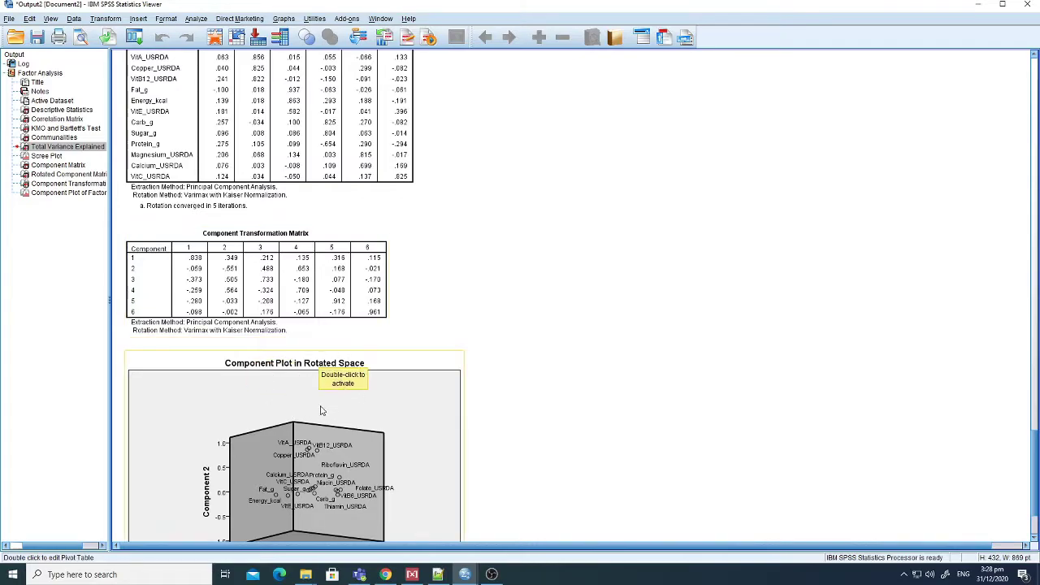
{"action": "scroll", "coordinate": [368, 412], "scroll_direction": "up", "scroll_amount": 3}
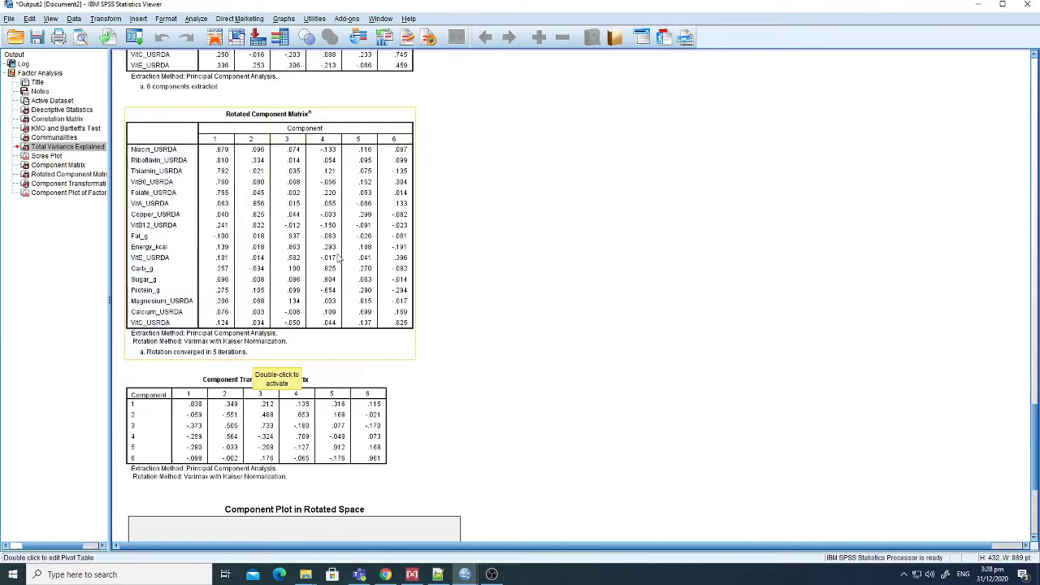
Step: Reopen the Factor Analysis dialog from Analyze > Dimension Reduction > Factor
{"action": "left_click", "coordinate": [196, 19]}
{"action": "left_click", "coordinate": [176, 92]}
{"action": "left_click", "coordinate": [196, 18]}
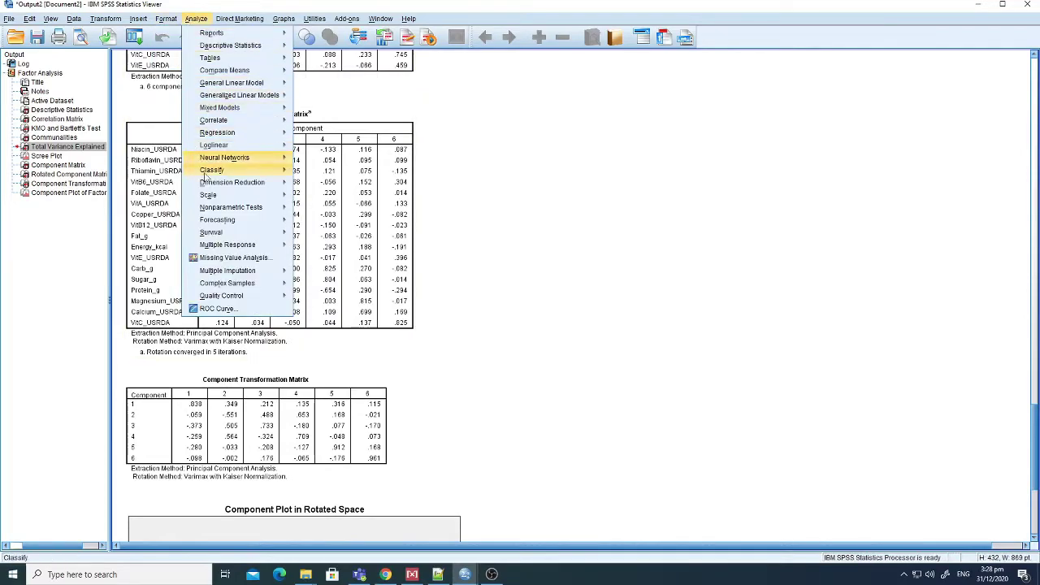
{"action": "mouse_move", "coordinate": [226, 209]}
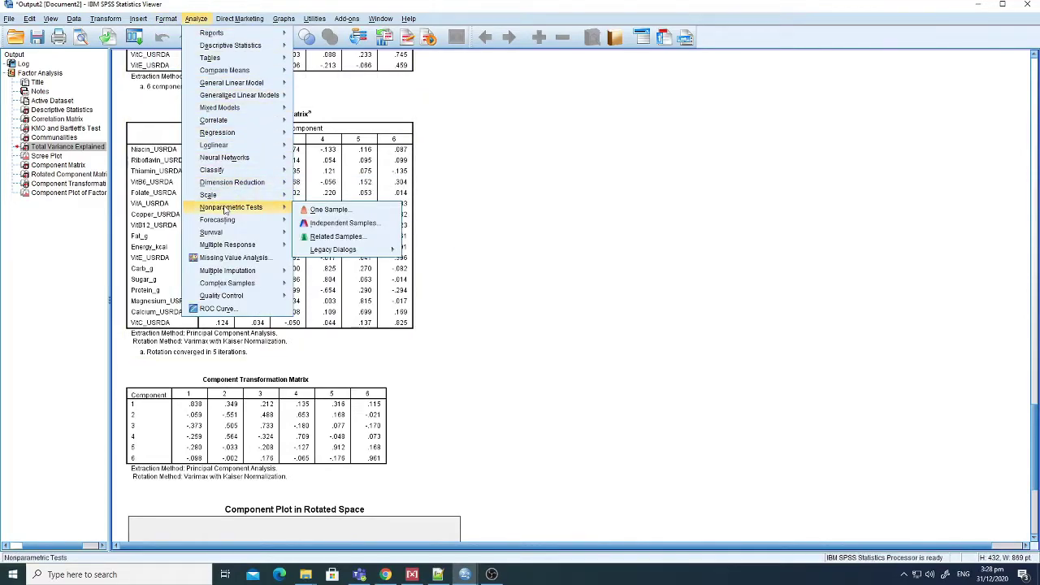
{"action": "mouse_move", "coordinate": [258, 184]}
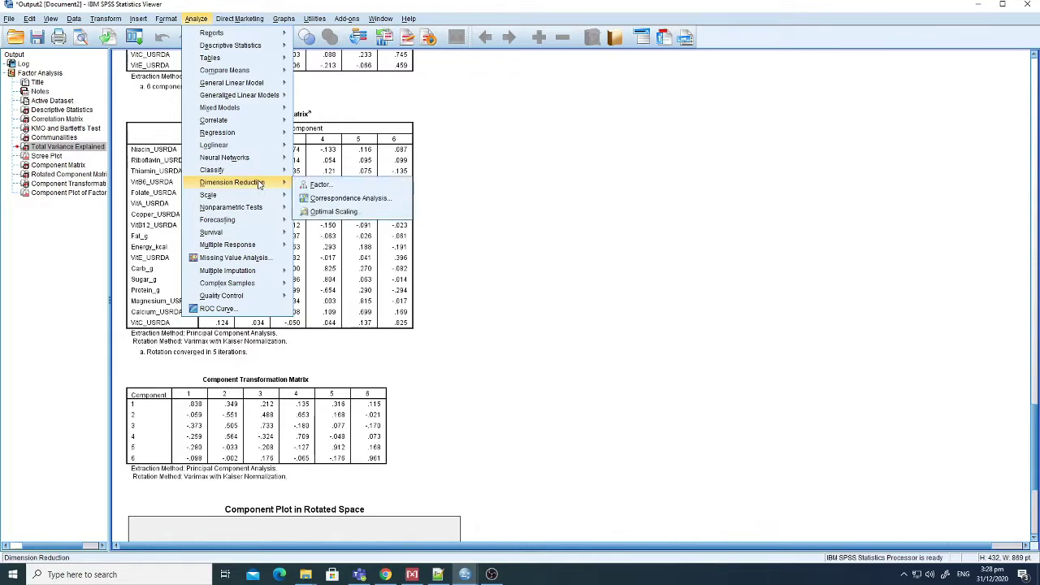
{"action": "left_click", "coordinate": [321, 185]}
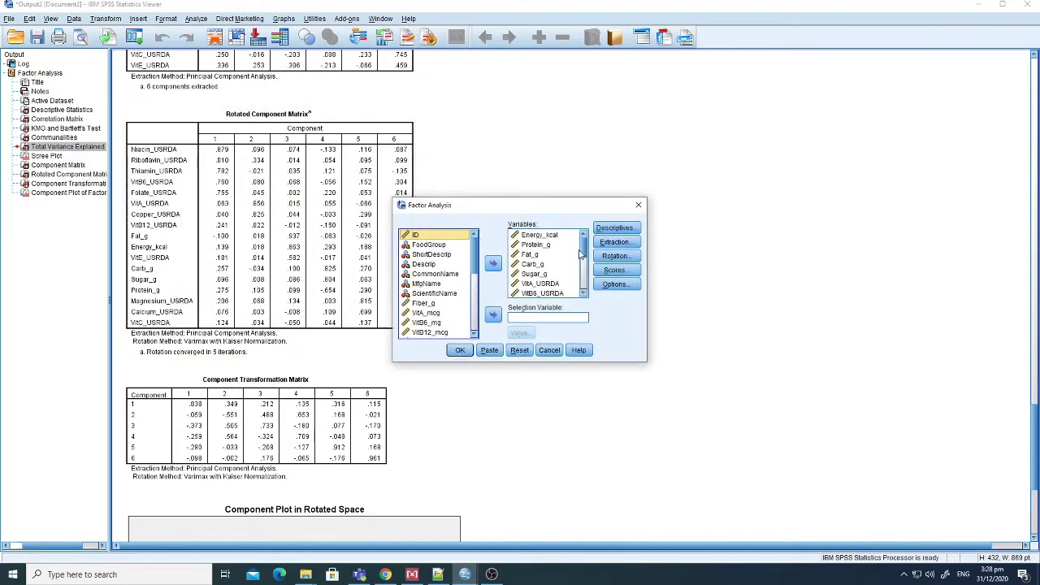
Step: Suppress coefficients with absolute value below .3 and rerun the analysis
{"action": "left_click", "coordinate": [616, 286]}
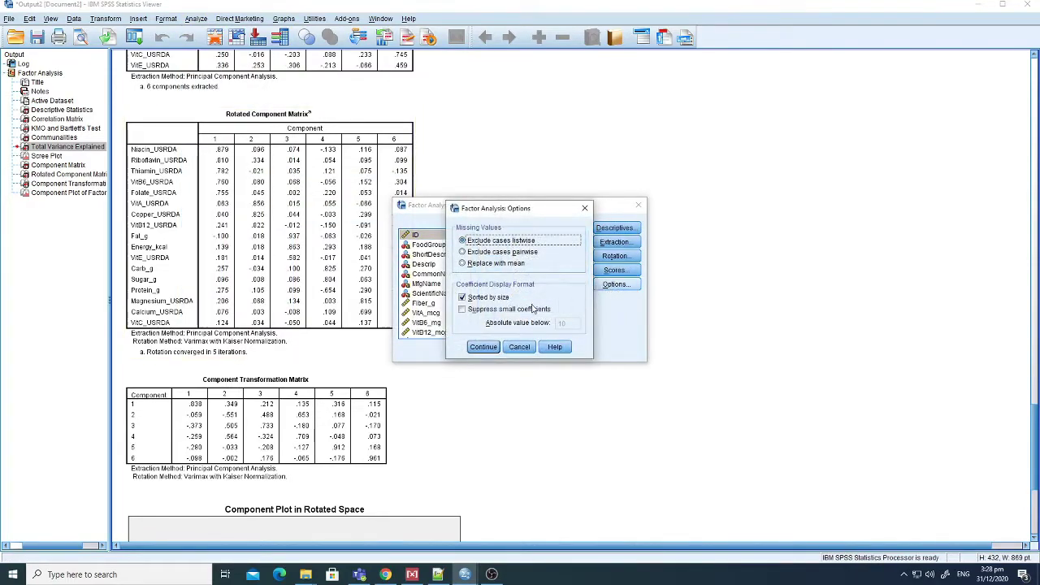
{"action": "left_click", "coordinate": [485, 313]}
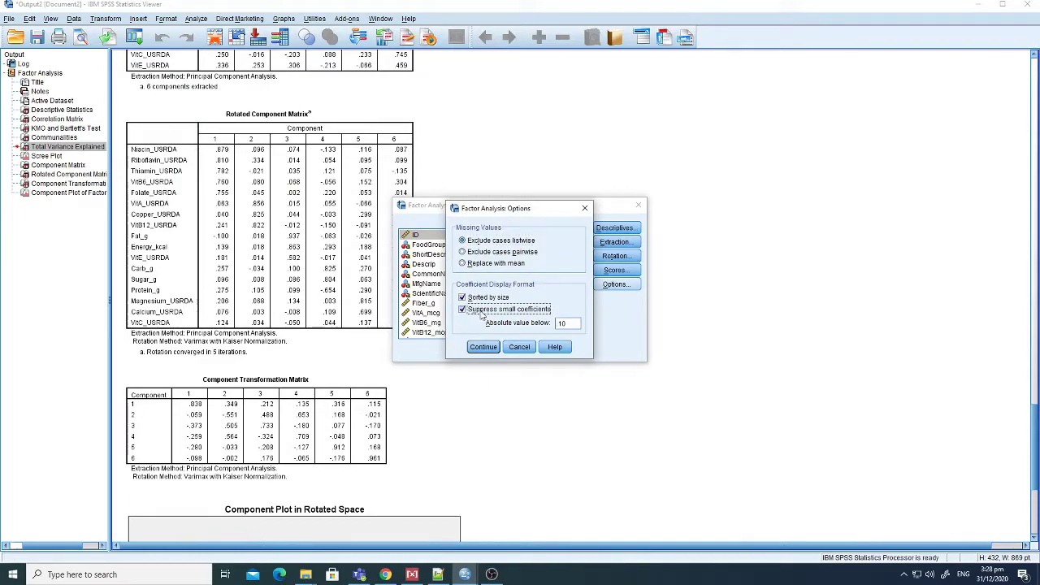
{"action": "left_click", "coordinate": [561, 323]}
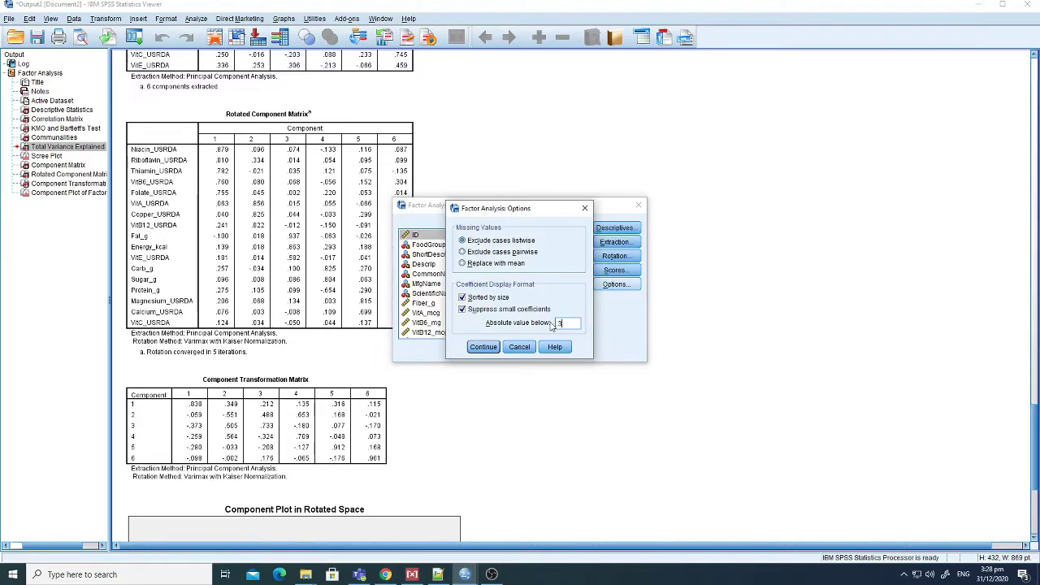
{"action": "left_click", "coordinate": [482, 346]}
{"action": "left_click", "coordinate": [460, 352]}
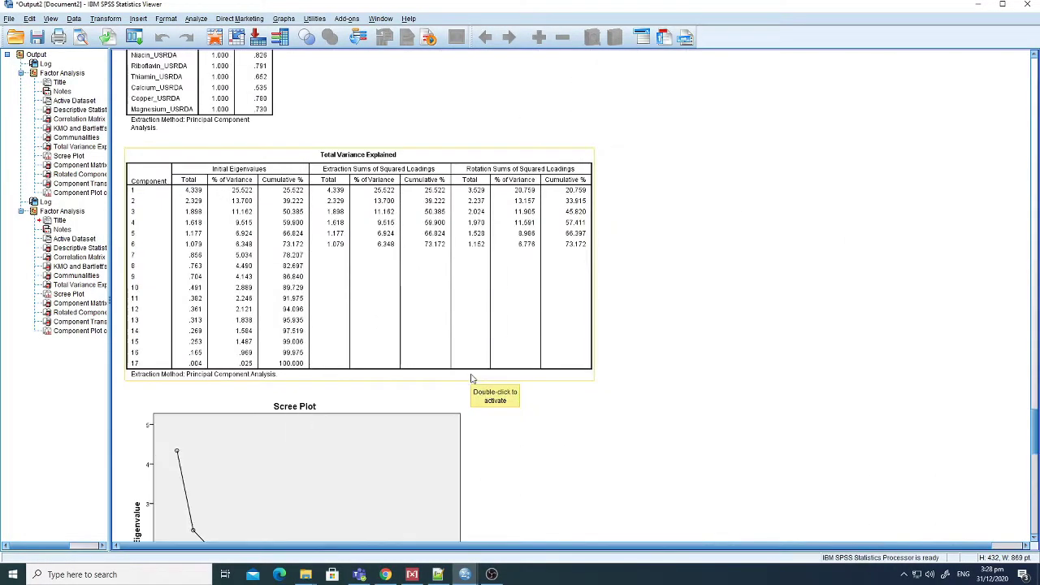
{"action": "scroll", "coordinate": [472, 379], "scroll_direction": "down", "scroll_amount": 3}
{"action": "scroll", "coordinate": [472, 379], "scroll_direction": "up", "scroll_amount": 1}
{"action": "left_click", "coordinate": [376, 336]}
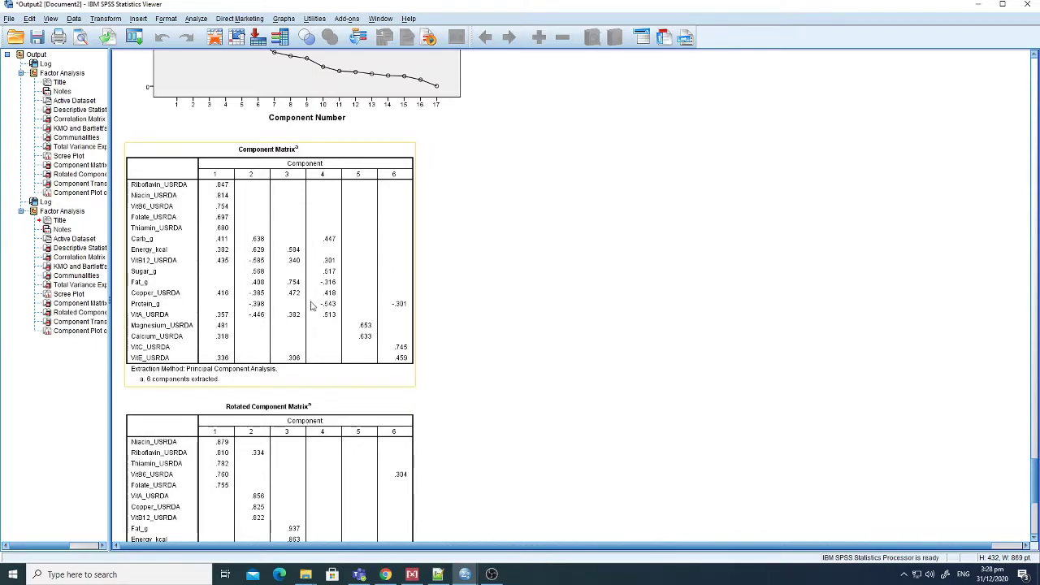
{"action": "scroll", "coordinate": [430, 319], "scroll_direction": "down", "scroll_amount": 3}
{"action": "scroll", "coordinate": [430, 319], "scroll_direction": "down", "scroll_amount": 2}
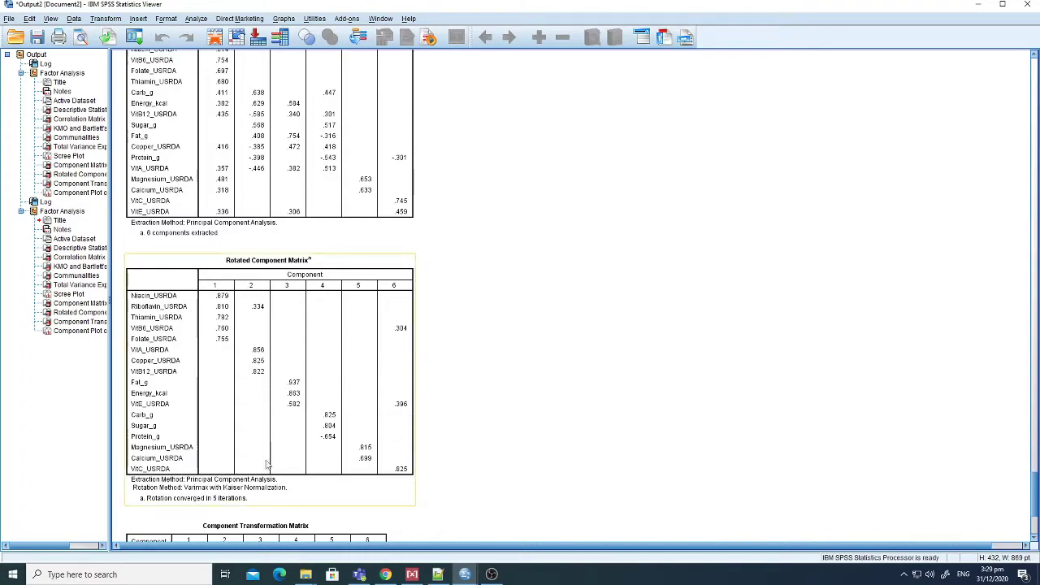
{"action": "scroll", "coordinate": [262, 466], "scroll_direction": "down", "scroll_amount": 3}
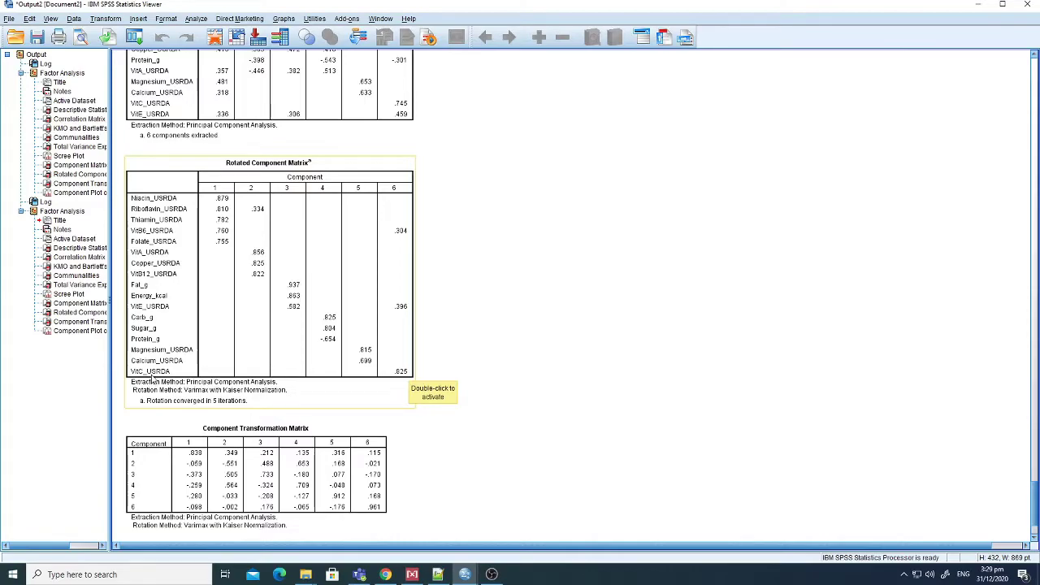
Step: Reopen the Factor Analysis dialog from Analyze > Dimension Reduction > Factor
{"action": "left_click", "coordinate": [196, 18]}
{"action": "mouse_move", "coordinate": [228, 212]}
{"action": "mouse_move", "coordinate": [244, 182]}
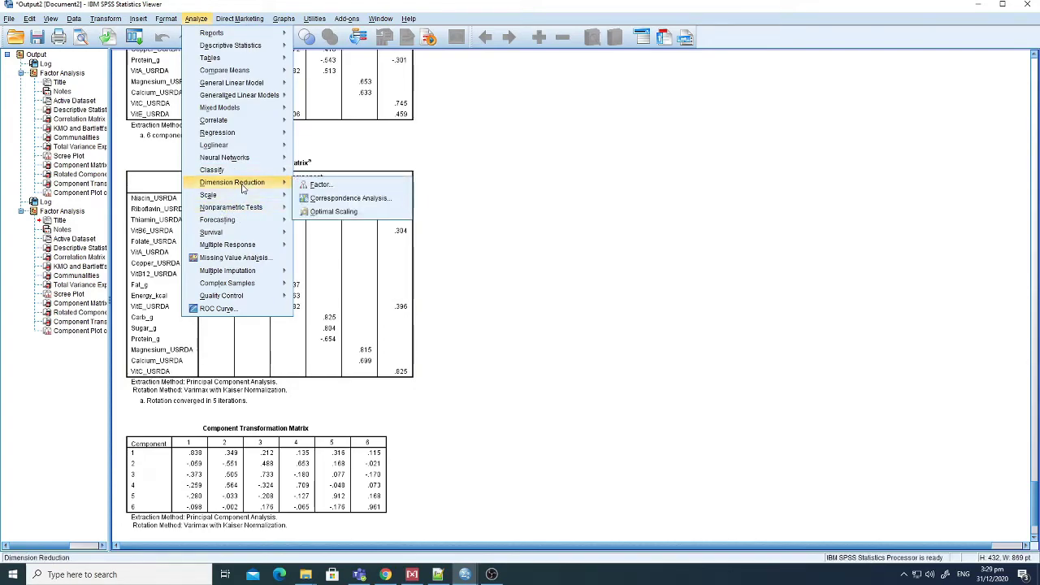
{"action": "left_click", "coordinate": [382, 183]}
Step: Move VitC_USRDA out of the Variables list
{"action": "scroll", "coordinate": [585, 281], "scroll_direction": "down", "scroll_amount": 3}
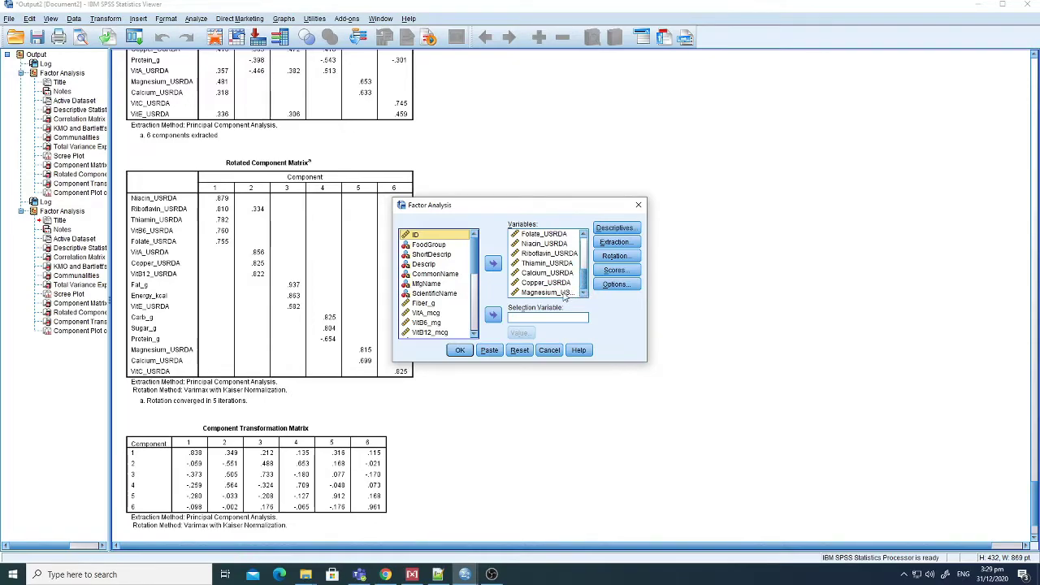
{"action": "left_click", "coordinate": [549, 276]}
{"action": "double_click", "coordinate": [549, 276]}
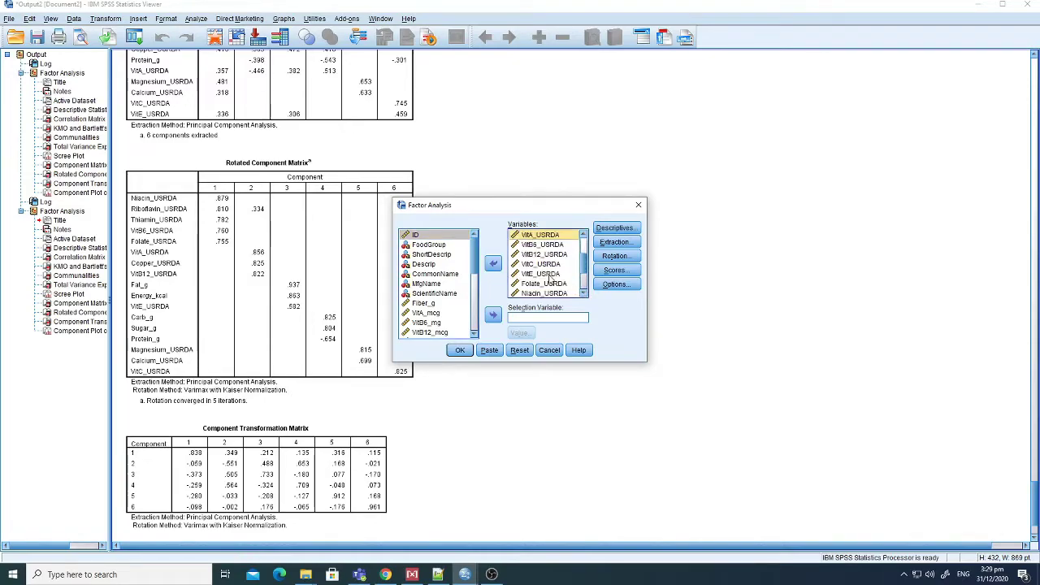
{"action": "left_click", "coordinate": [549, 255]}
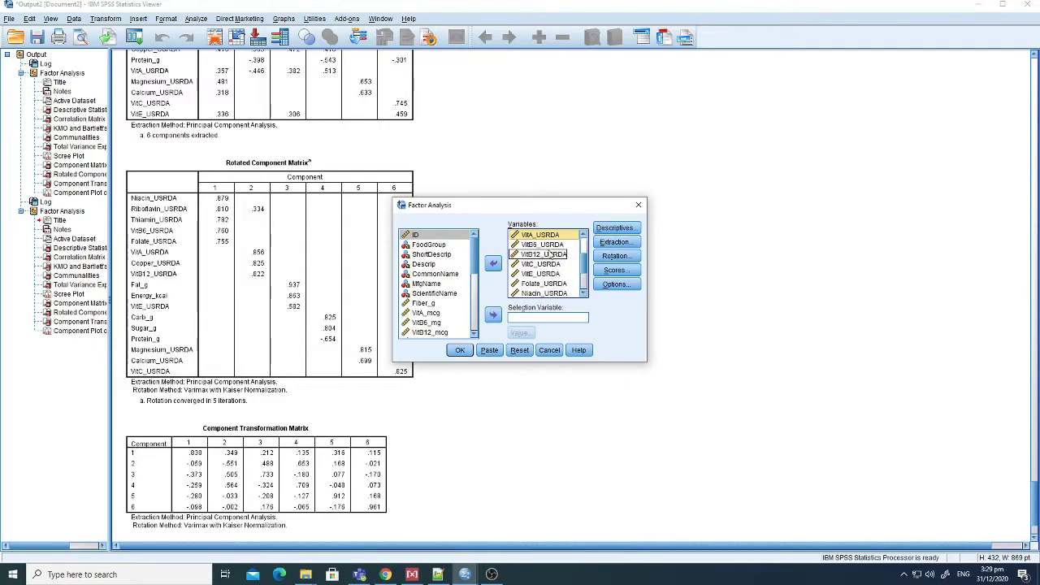
{"action": "left_click", "coordinate": [540, 264]}
{"action": "left_click", "coordinate": [493, 263]}
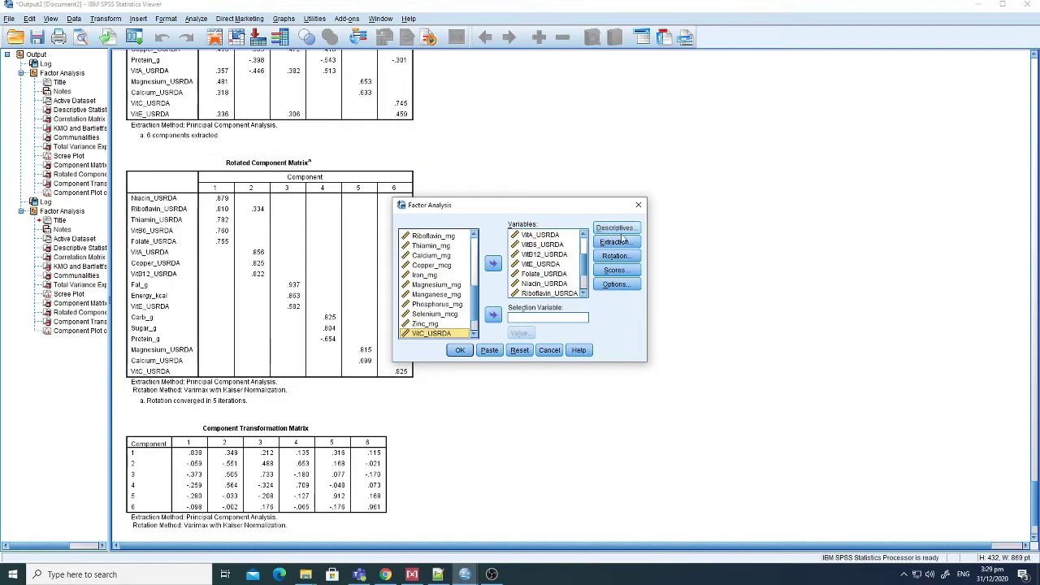
Step: Keep the display options unchanged and rerun the analysis on 16 variables
{"action": "left_click", "coordinate": [616, 284]}
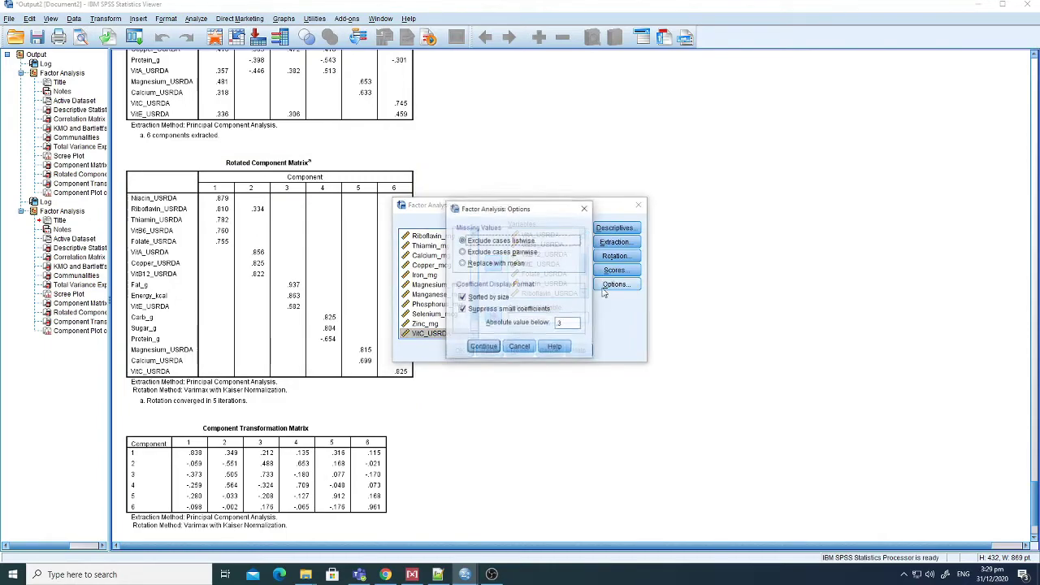
{"action": "left_click", "coordinate": [483, 346]}
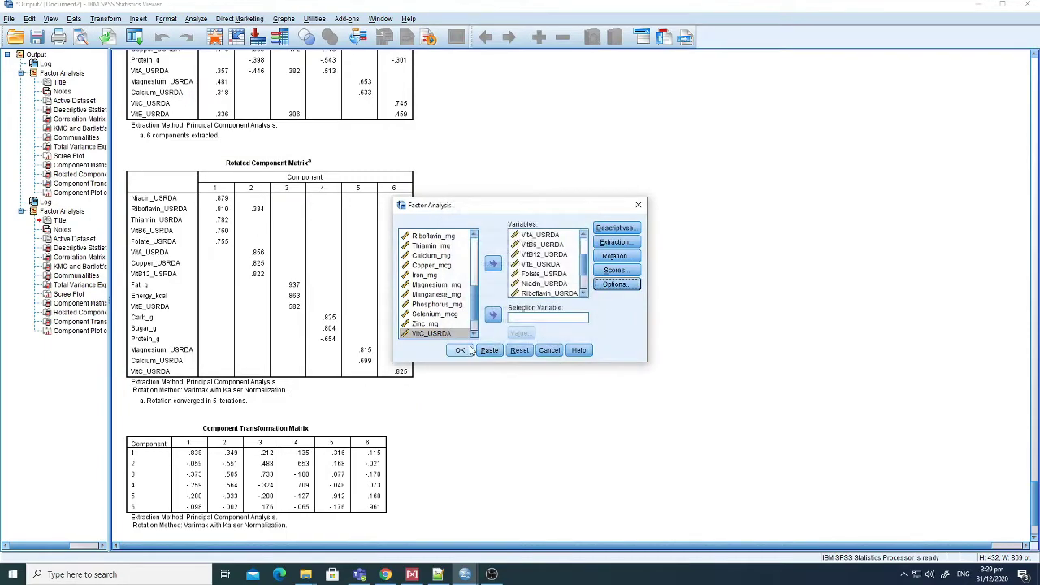
{"action": "left_click", "coordinate": [462, 353]}
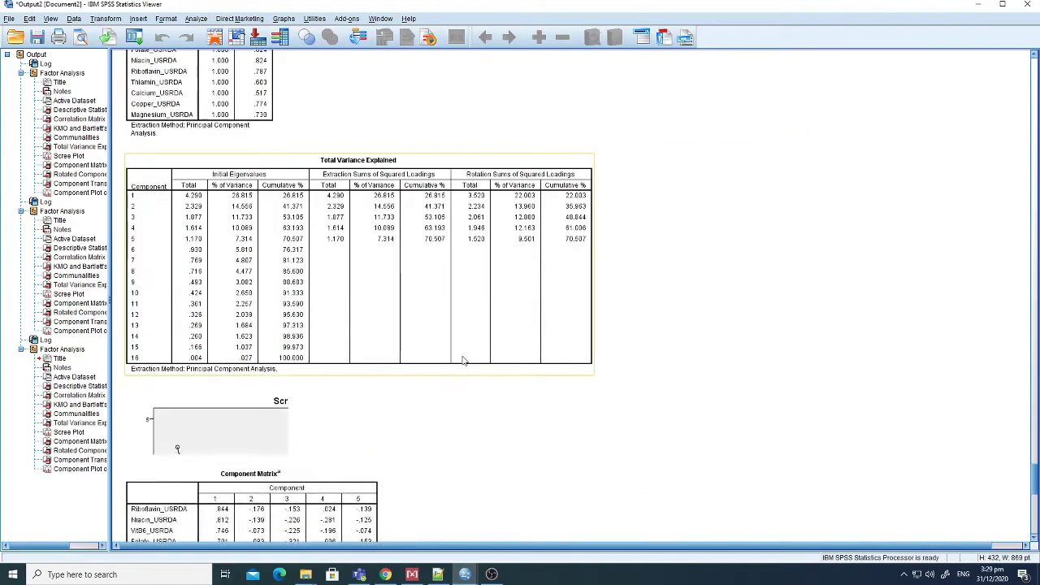
Step: Select the Total Variance Explained table showing five components explaining 70.507% of variance
{"action": "scroll", "coordinate": [463, 361], "scroll_direction": "down", "scroll_amount": 3}
{"action": "scroll", "coordinate": [463, 361], "scroll_direction": "down", "scroll_amount": 6}
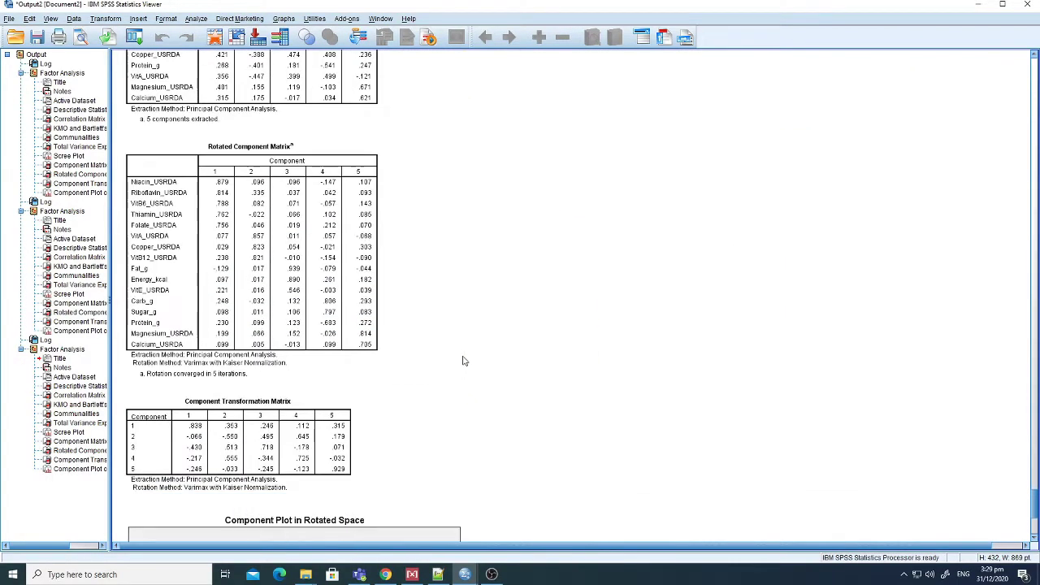
{"action": "scroll", "coordinate": [463, 361], "scroll_direction": "down", "scroll_amount": 3}
{"action": "scroll", "coordinate": [463, 361], "scroll_direction": "up", "scroll_amount": 18}
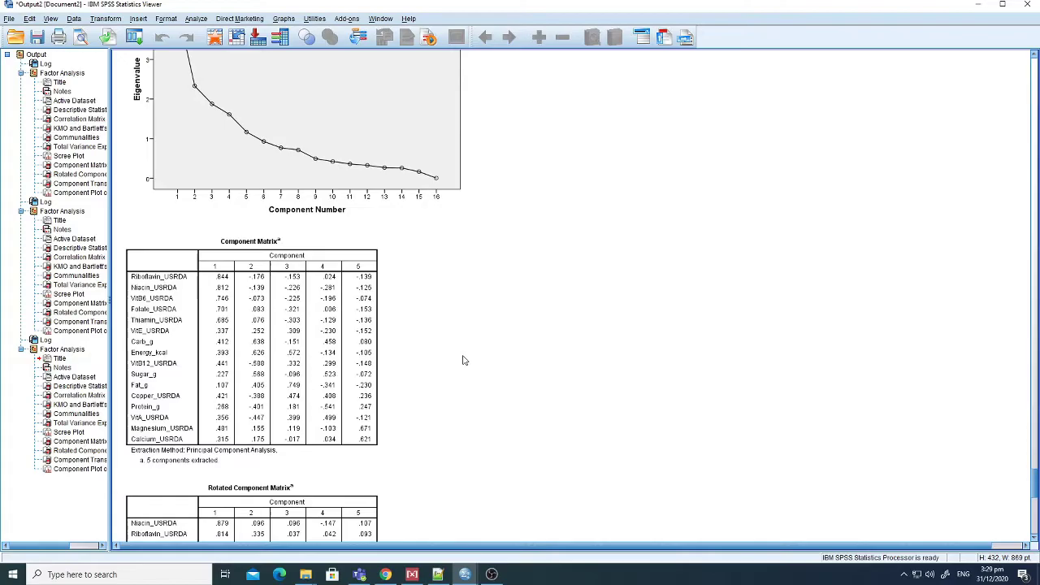
{"action": "scroll", "coordinate": [463, 361], "scroll_direction": "up", "scroll_amount": 6}
{"action": "scroll", "coordinate": [464, 361], "scroll_direction": "up", "scroll_amount": 3}
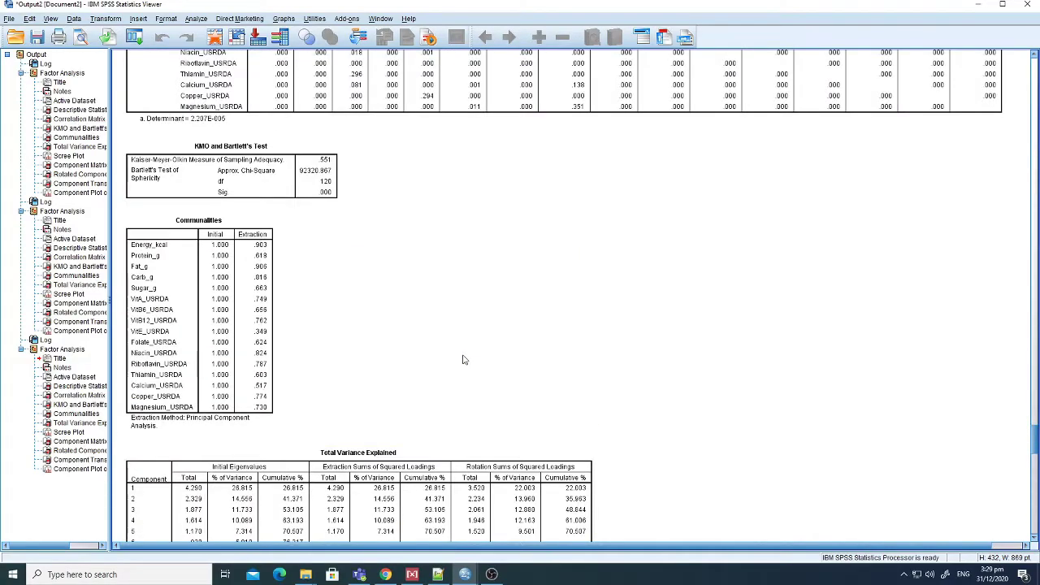
{"action": "scroll", "coordinate": [463, 360], "scroll_direction": "down", "scroll_amount": 20}
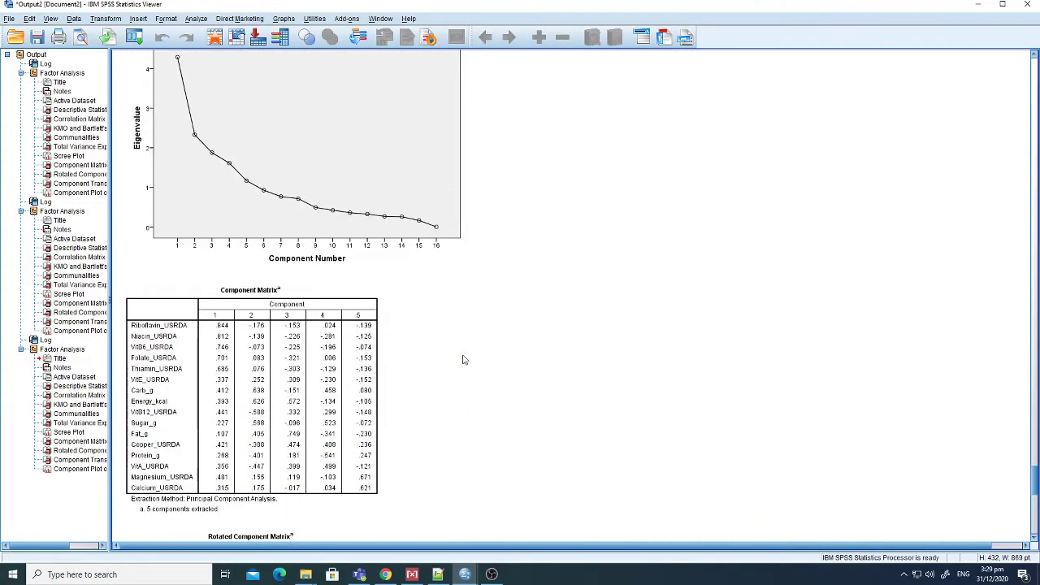
{"action": "scroll", "coordinate": [464, 360], "scroll_direction": "down", "scroll_amount": 2}
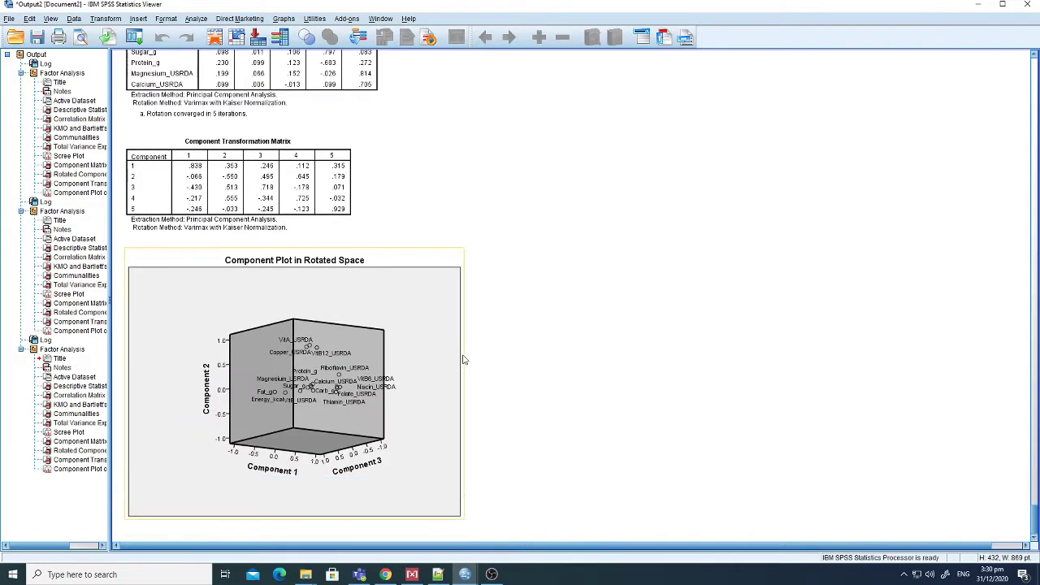
{"action": "scroll", "coordinate": [463, 358], "scroll_direction": "up", "scroll_amount": 14}
{"action": "scroll", "coordinate": [463, 356], "scroll_direction": "up", "scroll_amount": 8}
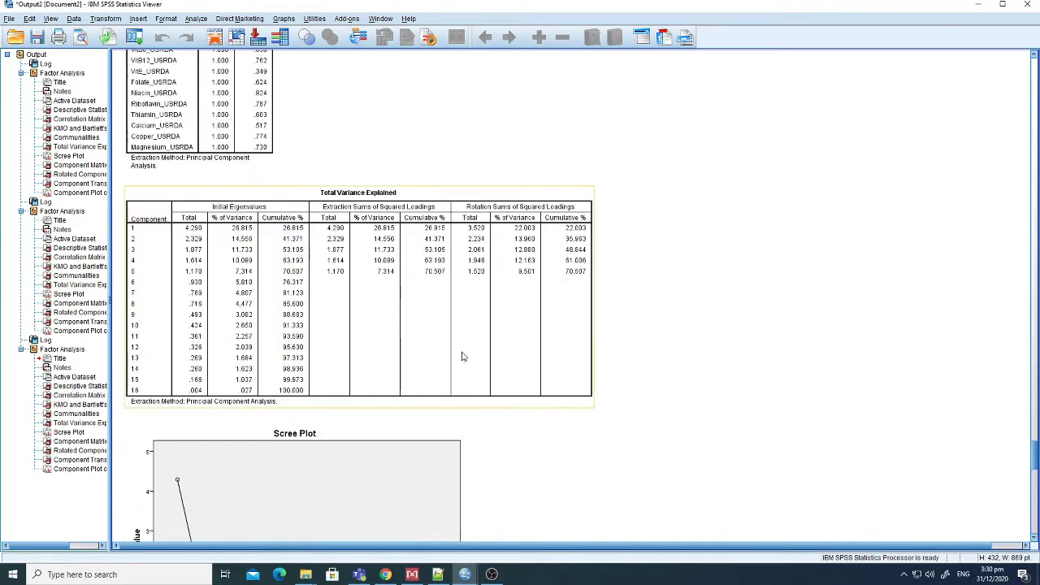
{"action": "left_click", "coordinate": [294, 278]}
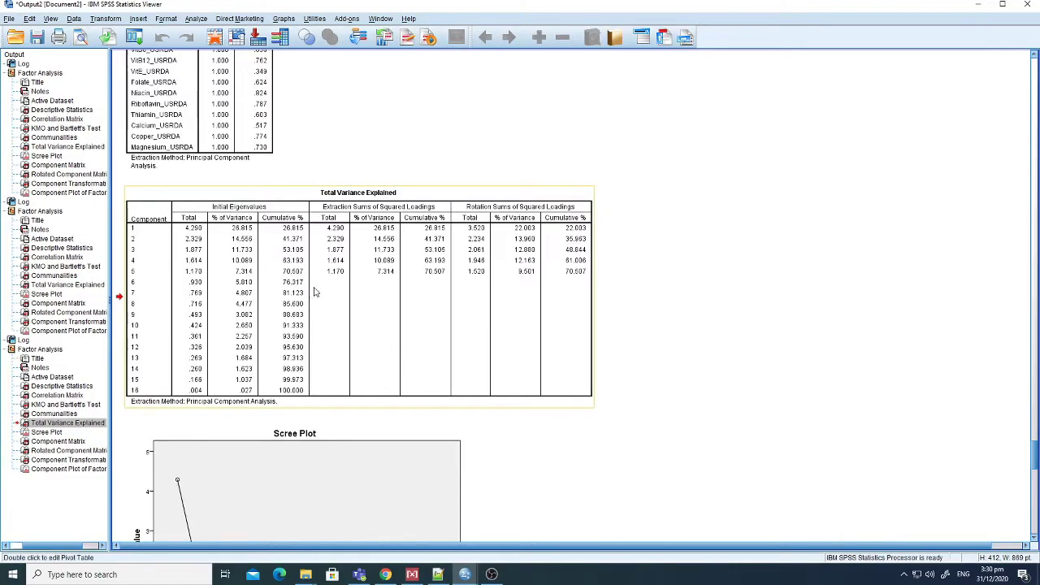
Step: Scroll down to the component loadings, with Niacin_USRDA at .879 on component 1, then open Analyze
{"action": "scroll", "coordinate": [318, 314], "scroll_direction": "down", "scroll_amount": 4}
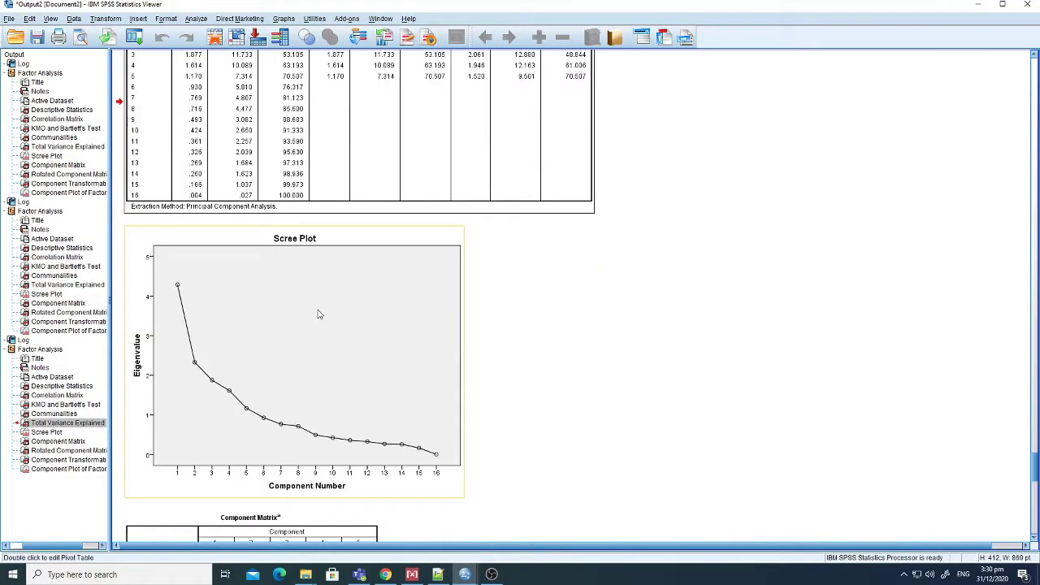
{"action": "scroll", "coordinate": [319, 315], "scroll_direction": "down", "scroll_amount": 4}
{"action": "scroll", "coordinate": [318, 314], "scroll_direction": "down", "scroll_amount": 6}
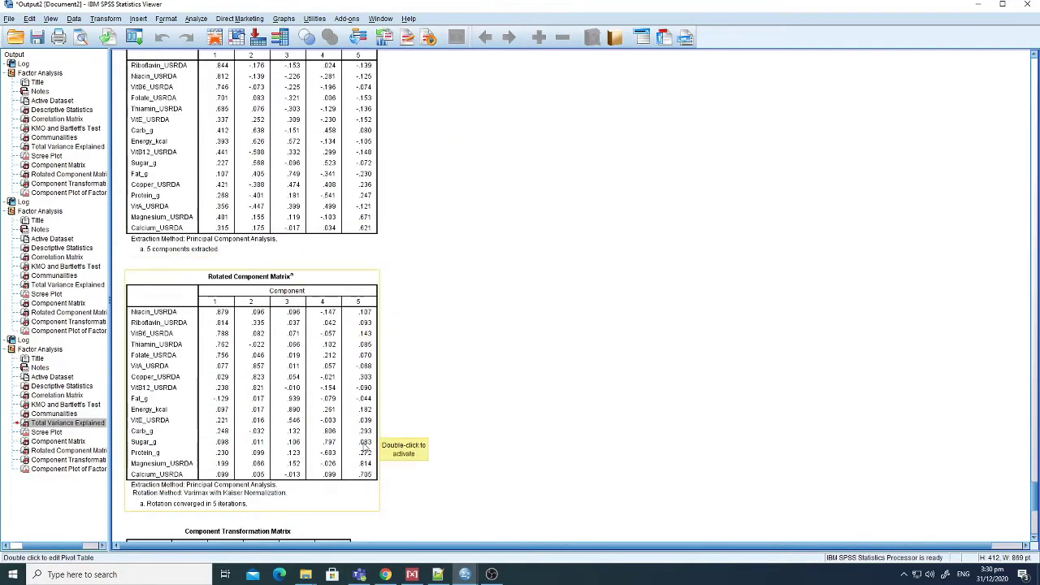
{"action": "scroll", "coordinate": [230, 344], "scroll_direction": "down", "scroll_amount": 1}
{"action": "scroll", "coordinate": [230, 344], "scroll_direction": "down", "scroll_amount": 1}
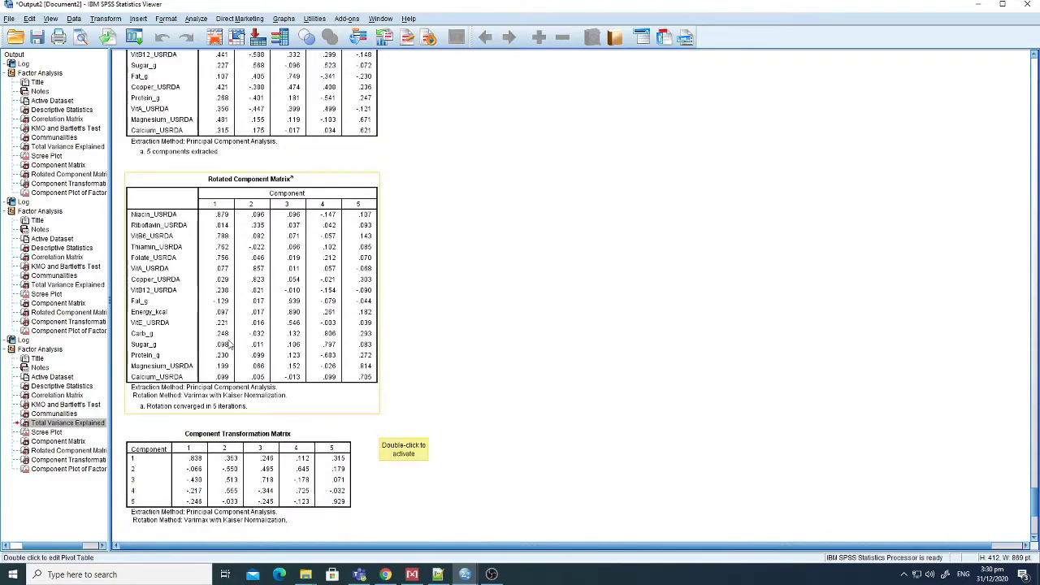
{"action": "left_click", "coordinate": [196, 18]}
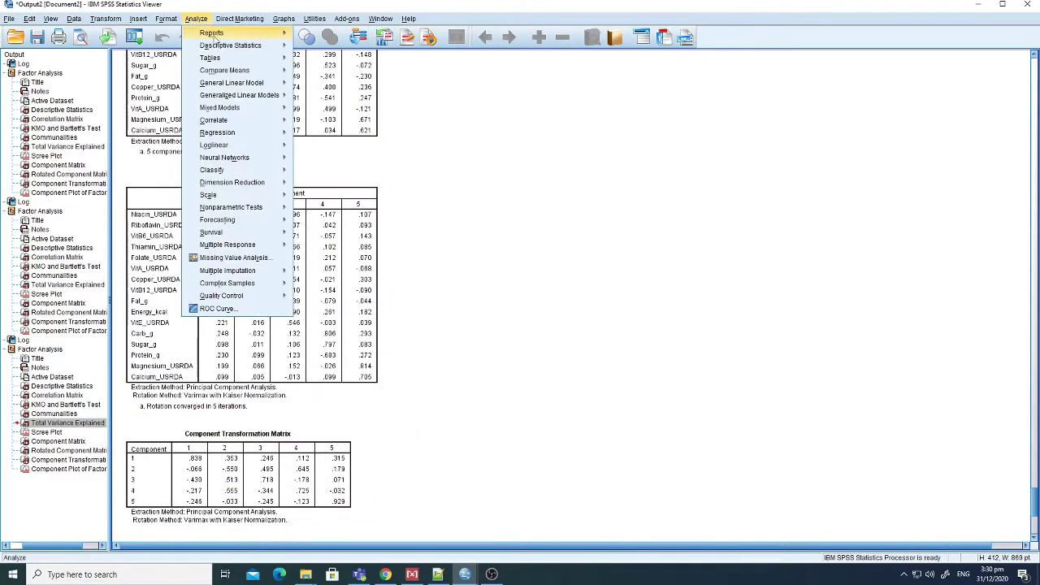
Step: Rerun the five-component factor analysis with loadings below .3 suppressed in the Rotated Component Matrix
{"action": "mouse_move", "coordinate": [234, 172]}
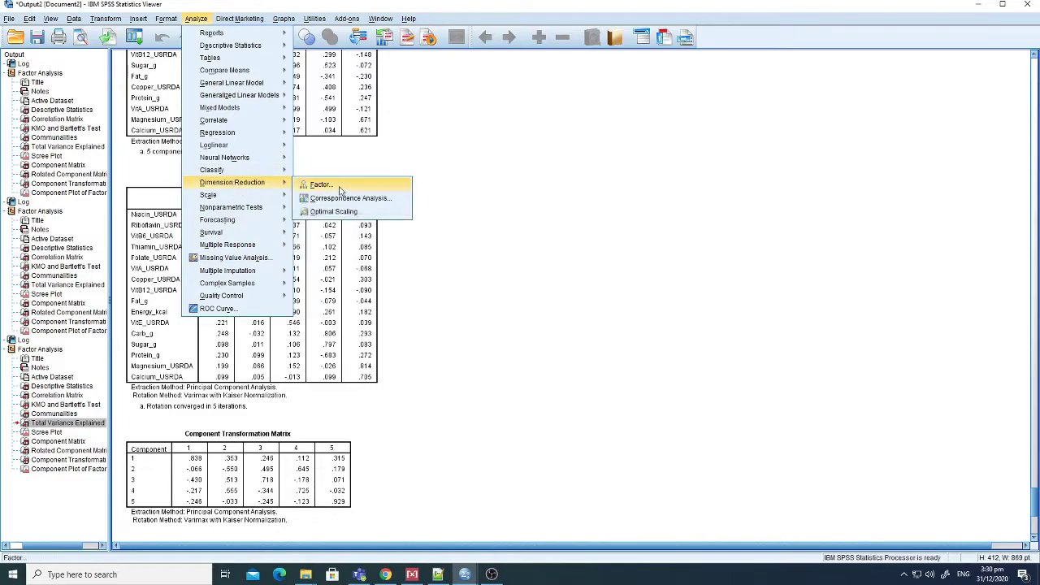
{"action": "left_click", "coordinate": [321, 185]}
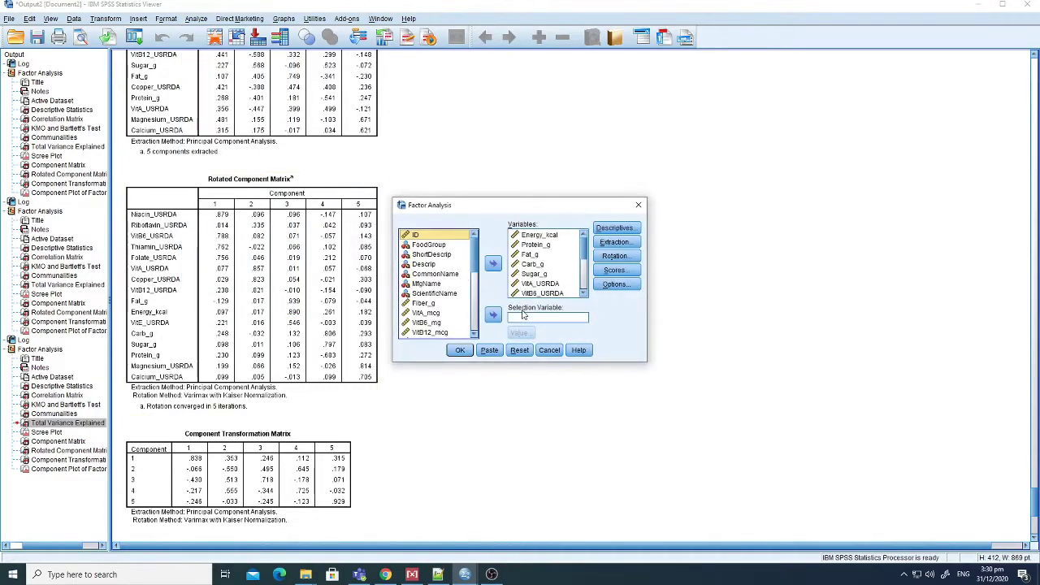
{"action": "left_click", "coordinate": [614, 285]}
{"action": "left_click", "coordinate": [485, 312]}
{"action": "double_click", "coordinate": [573, 324]}
{"action": "left_click", "coordinate": [574, 324]}
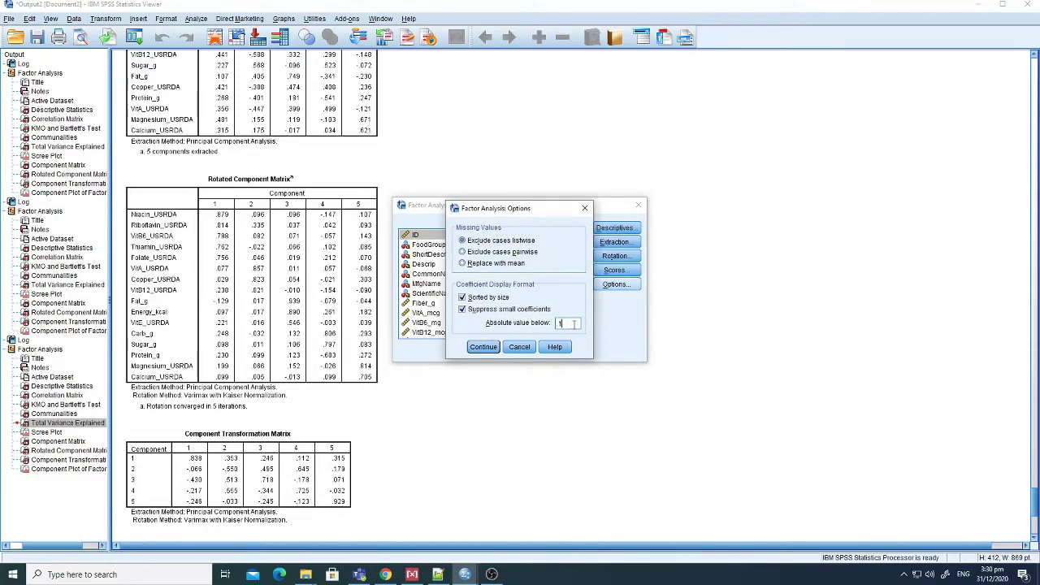
{"action": "left_click", "coordinate": [482, 347]}
{"action": "left_click", "coordinate": [460, 350]}
{"action": "scroll", "coordinate": [478, 375], "scroll_direction": "down", "scroll_amount": 20}
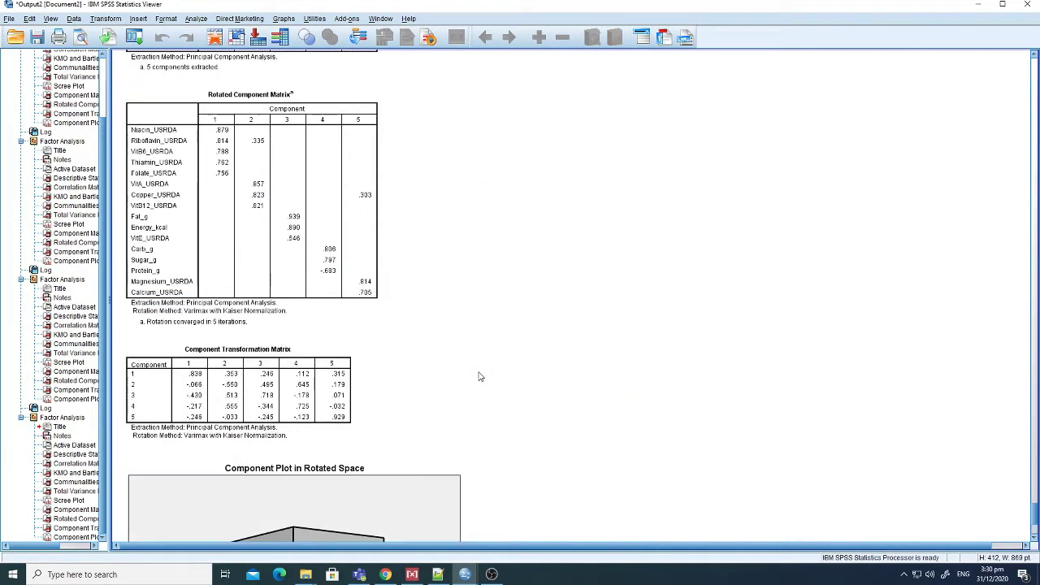
{"action": "scroll", "coordinate": [479, 376], "scroll_direction": "down", "scroll_amount": 5}
{"action": "scroll", "coordinate": [479, 377], "scroll_direction": "up", "scroll_amount": 6}
{"action": "left_click", "coordinate": [363, 346]}
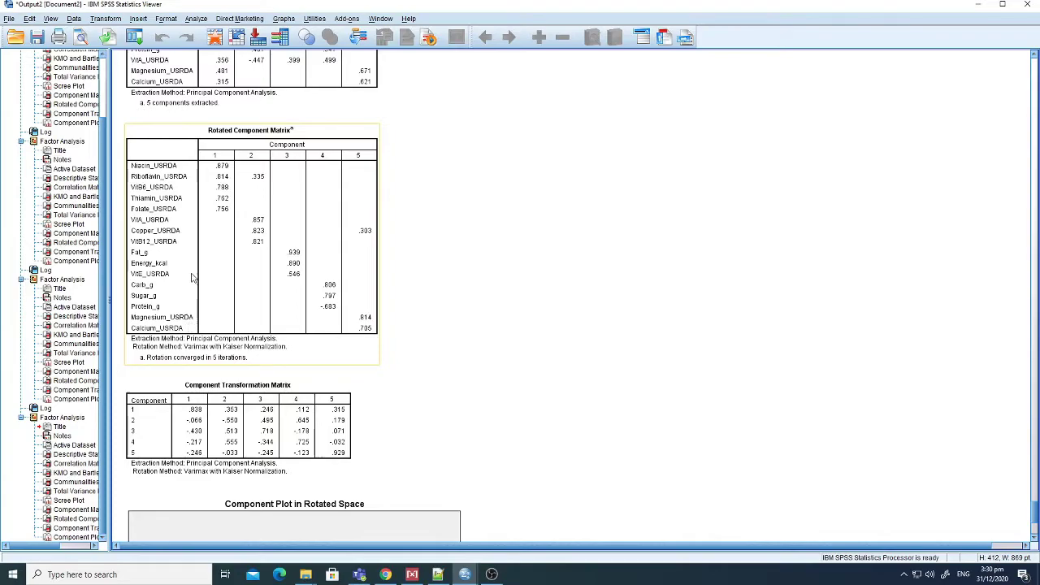
{"action": "scroll", "coordinate": [203, 300], "scroll_direction": "down", "scroll_amount": 3}
{"action": "left_click", "coordinate": [243, 322]}
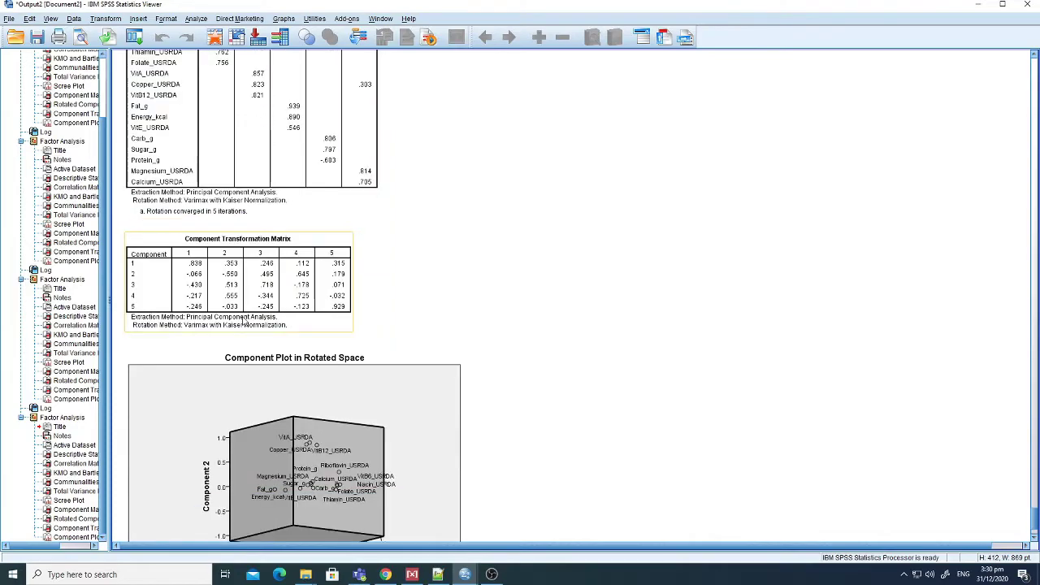
{"action": "scroll", "coordinate": [242, 308], "scroll_direction": "up", "scroll_amount": 5}
{"action": "left_click", "coordinate": [255, 310]}
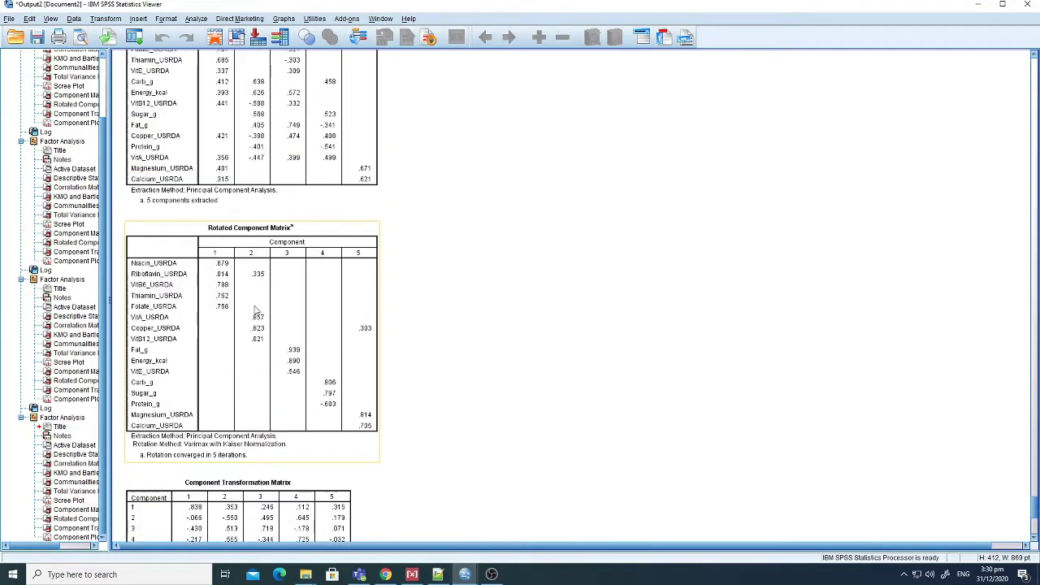
{"action": "scroll", "coordinate": [255, 310], "scroll_direction": "up", "scroll_amount": 2}
{"action": "left_click", "coordinate": [254, 308]}
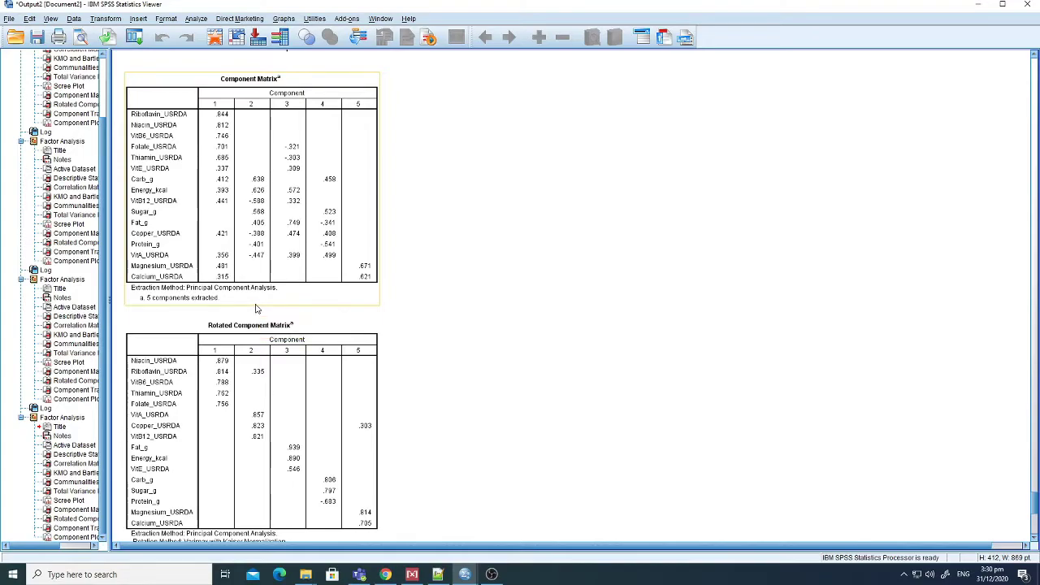
{"action": "scroll", "coordinate": [255, 308], "scroll_direction": "up", "scroll_amount": 1}
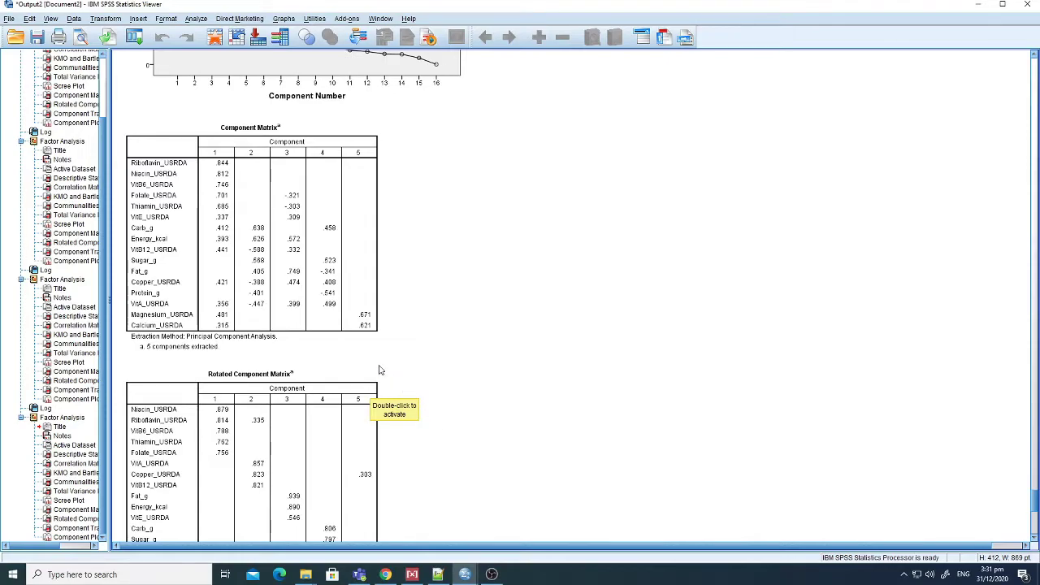
{"action": "scroll", "coordinate": [419, 420], "scroll_direction": "down", "scroll_amount": 3}
{"action": "scroll", "coordinate": [418, 419], "scroll_direction": "down", "scroll_amount": 2}
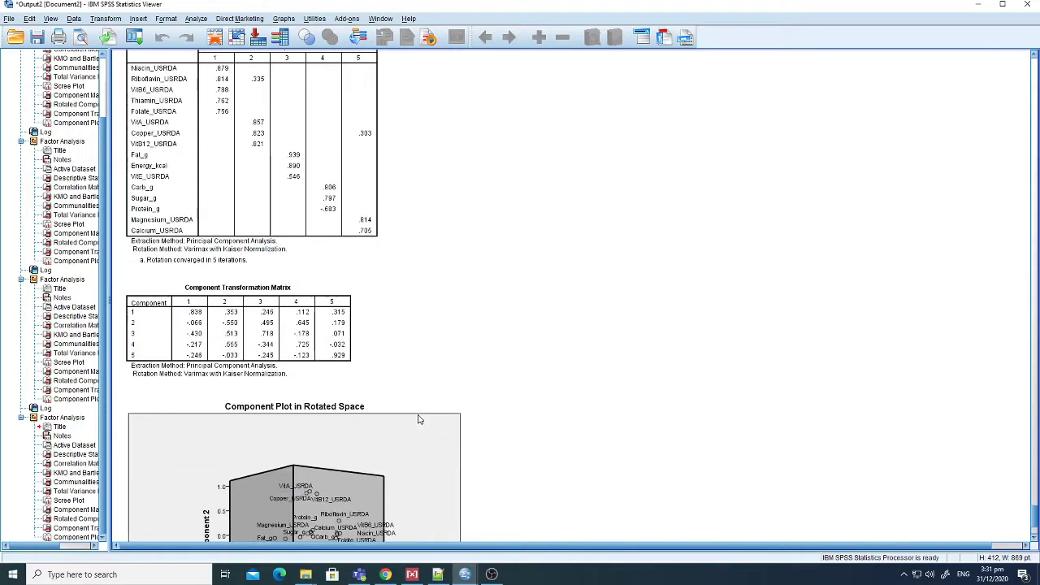
{"action": "scroll", "coordinate": [418, 419], "scroll_direction": "down", "scroll_amount": 1}
{"action": "scroll", "coordinate": [418, 419], "scroll_direction": "down", "scroll_amount": 1}
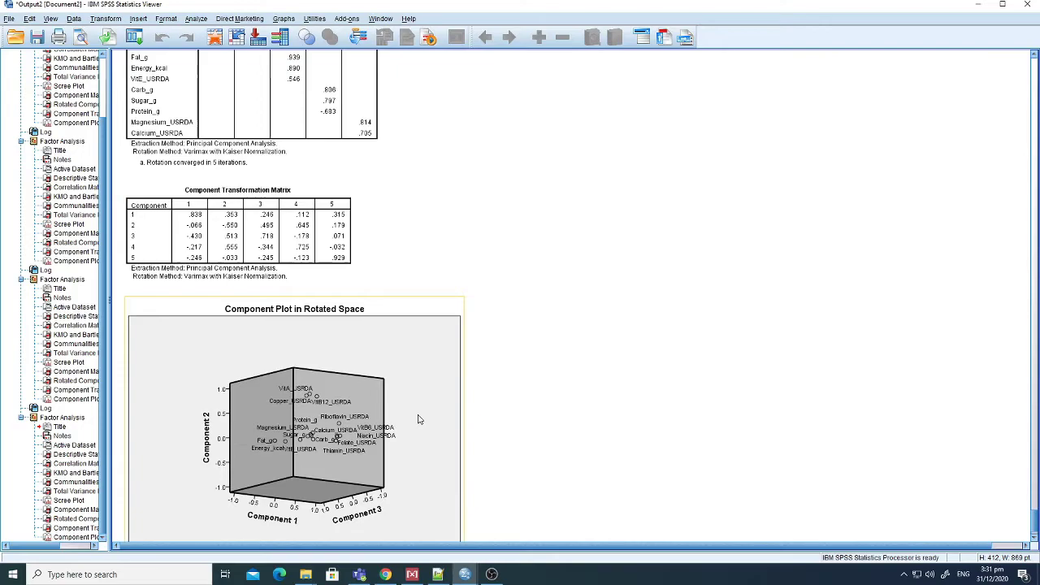
{"action": "scroll", "coordinate": [418, 419], "scroll_direction": "up", "scroll_amount": 2}
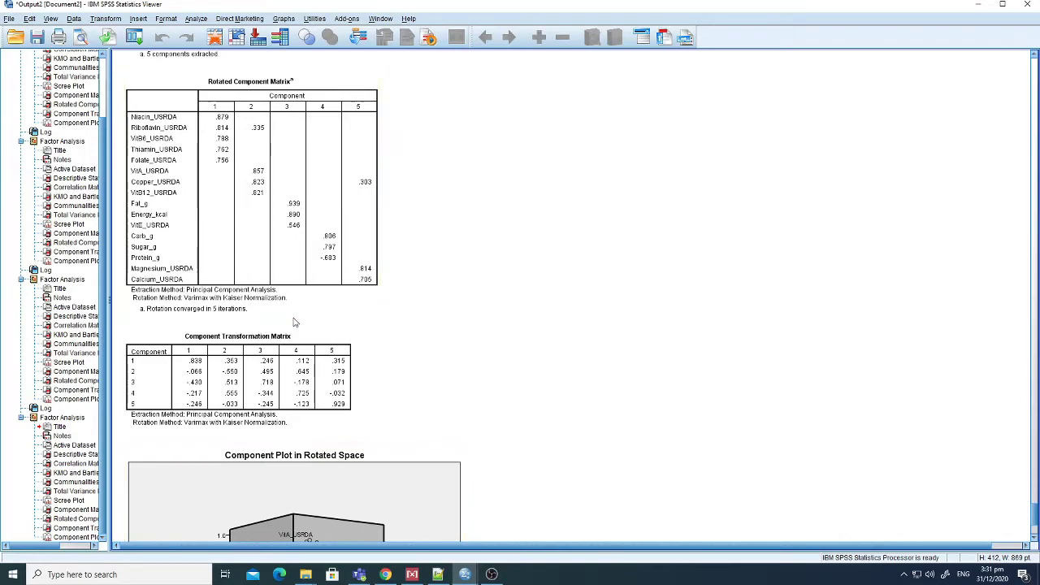
{"action": "scroll", "coordinate": [325, 329], "scroll_direction": "up", "scroll_amount": 5}
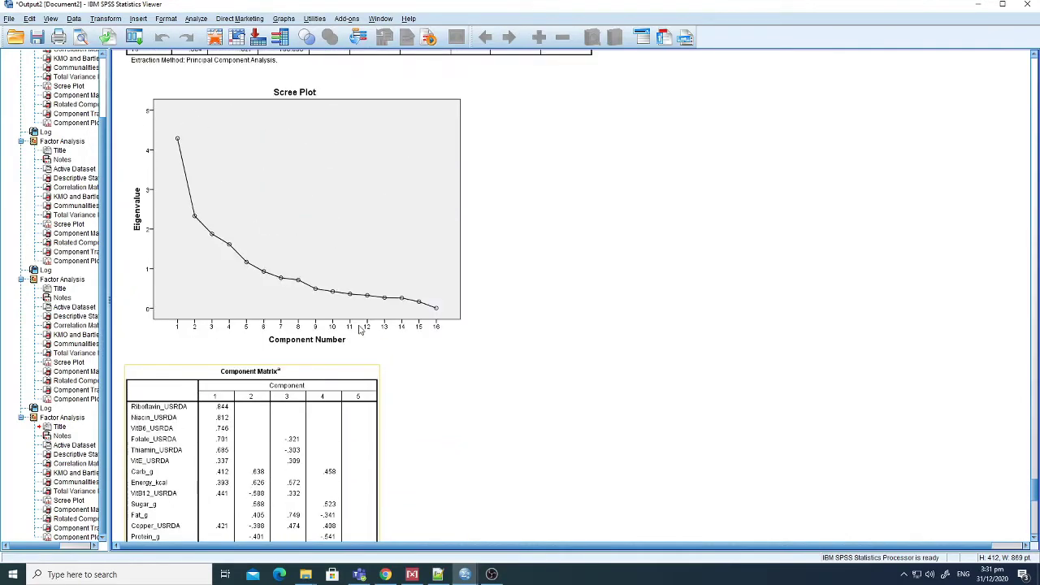
{"action": "scroll", "coordinate": [360, 329], "scroll_direction": "up", "scroll_amount": 3}
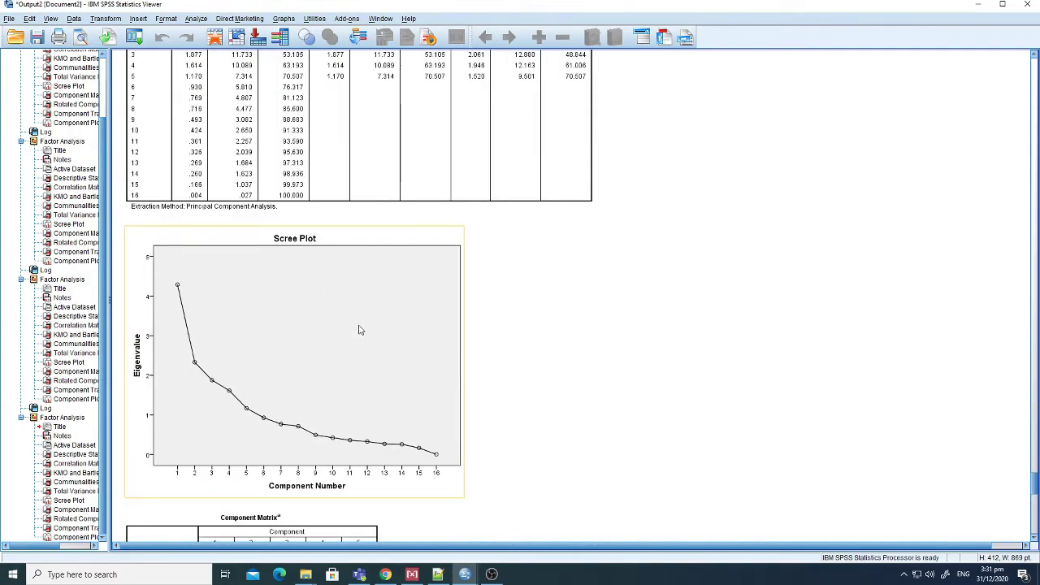